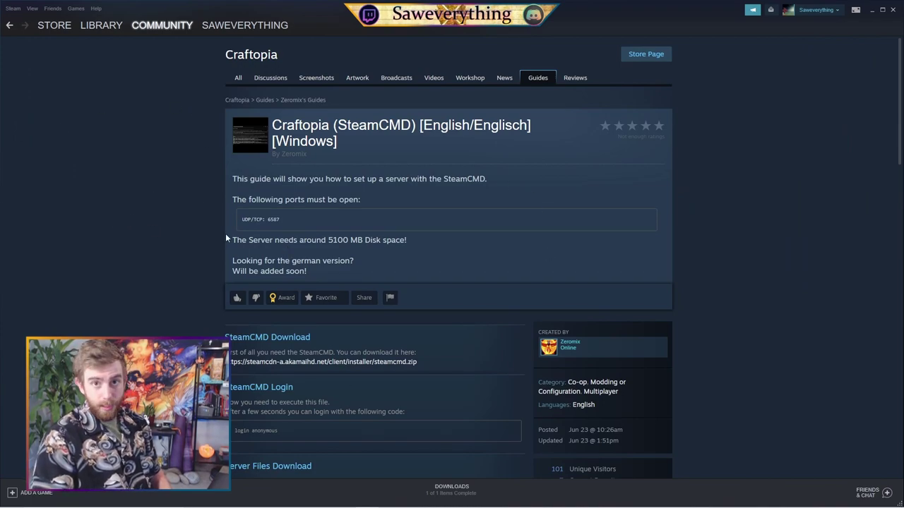
- Switch to File Explorer and open the DATA (D:) drive from This PC
mouse_move(251, 505)
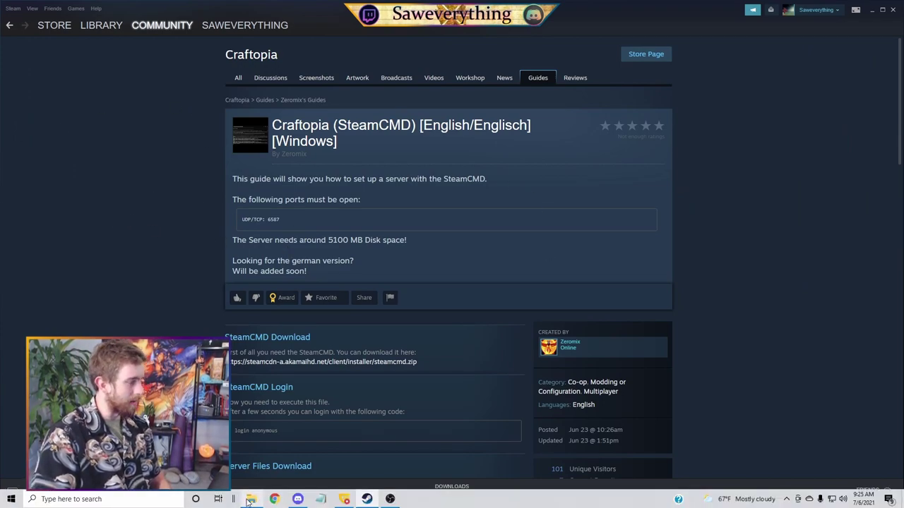
click(249, 500)
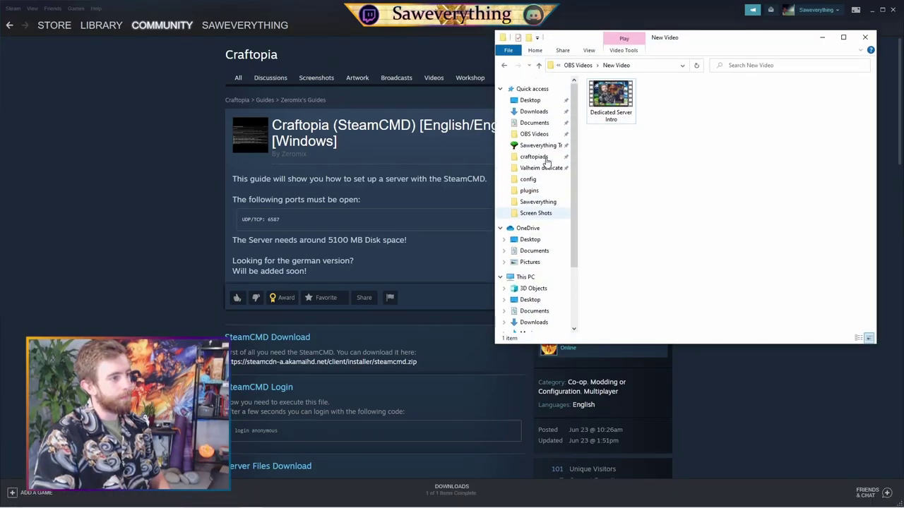
scroll(522, 282, down, 2)
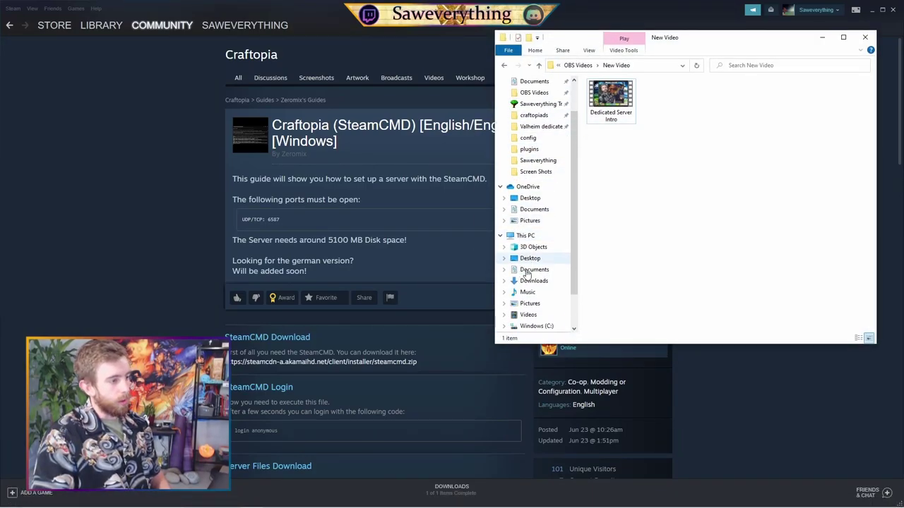
click(526, 203)
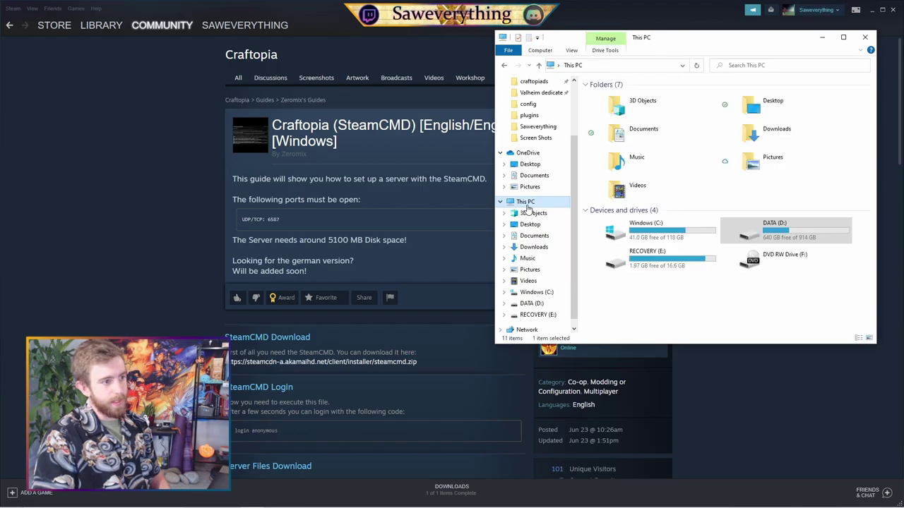
double_click(770, 234)
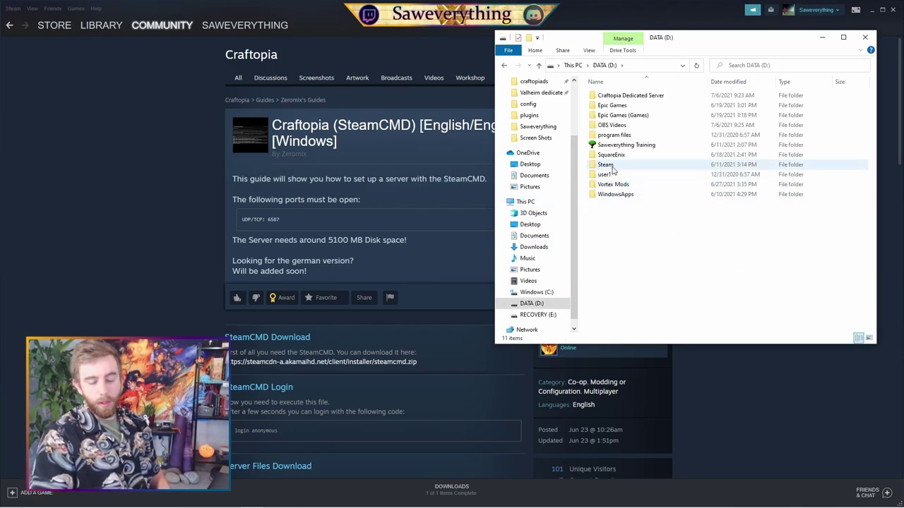
right_click(625, 224)
mouse_move(691, 341)
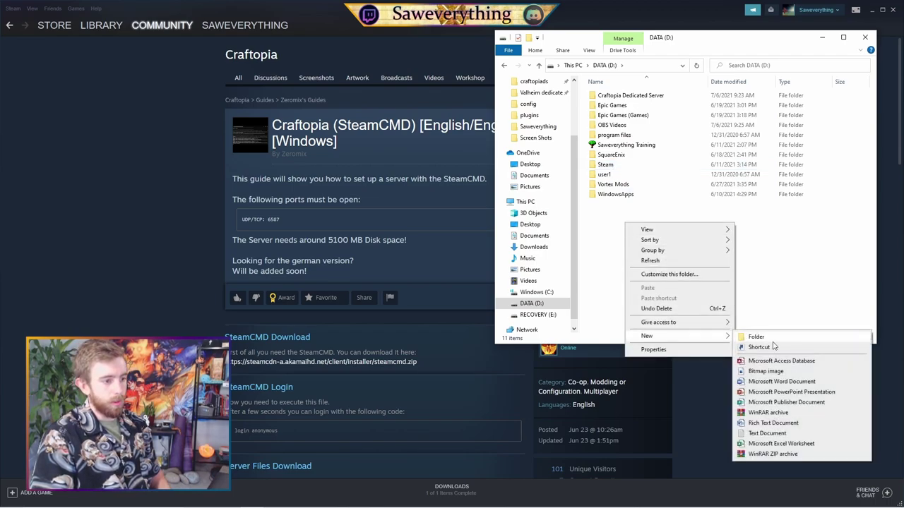
click(782, 273)
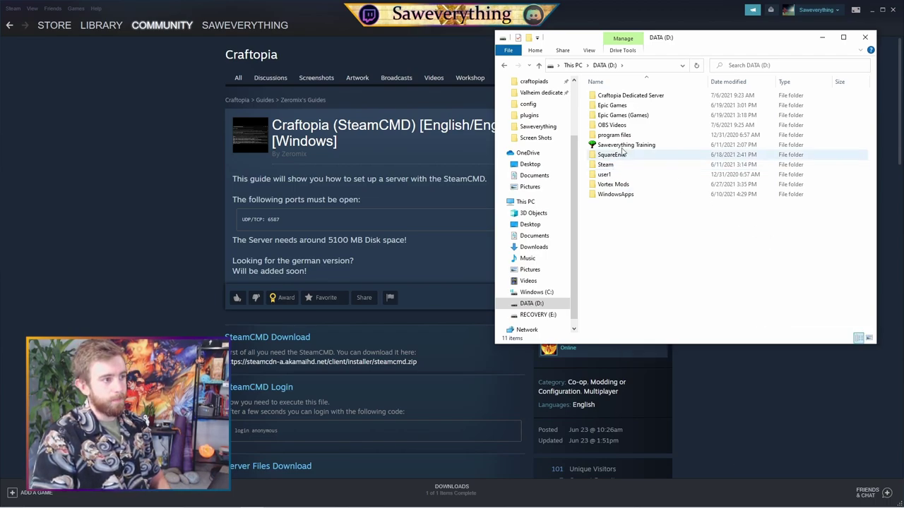
- Open the Craftopia Dedicated Server folder and minimise its window to return to the Steam guide
double_click(656, 100)
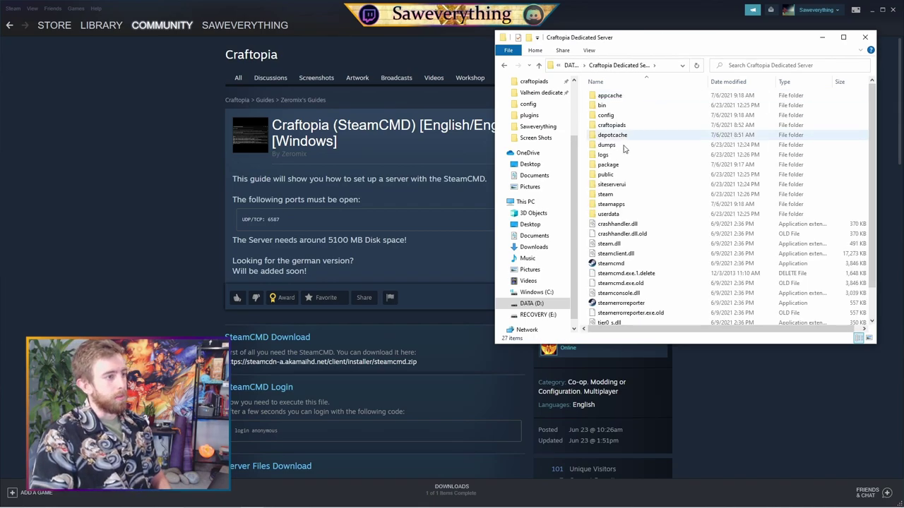
click(822, 38)
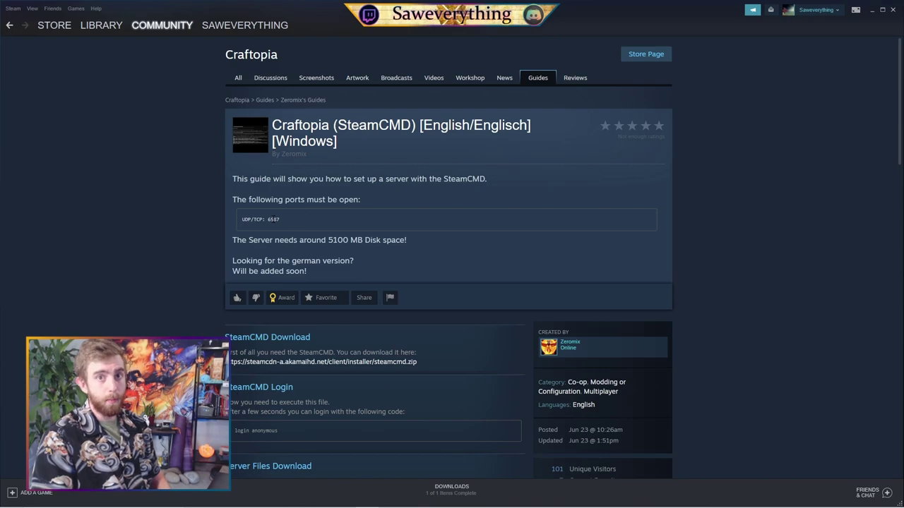
- Download steamcmd.zip from the guide's SteamCMD Download link, open the archive, and close the browser and the CCleaner notification
scroll(239, 231, down, 3)
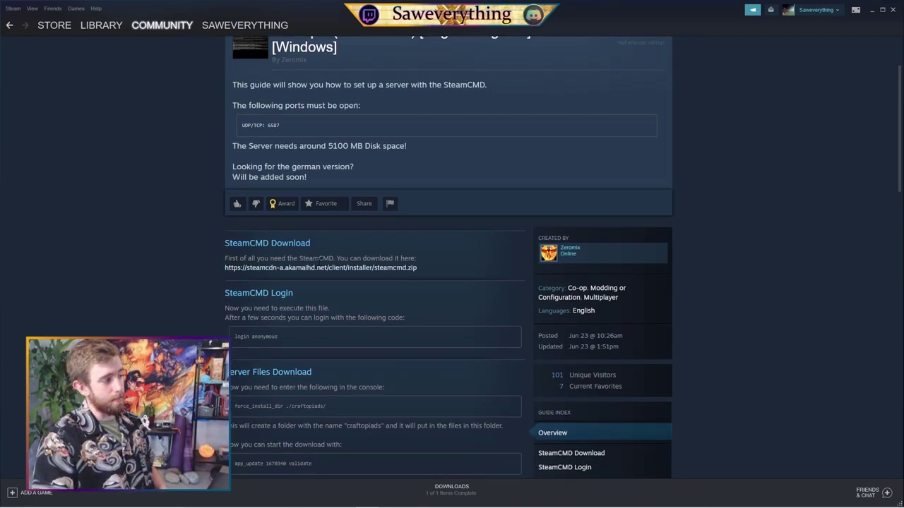
click(327, 268)
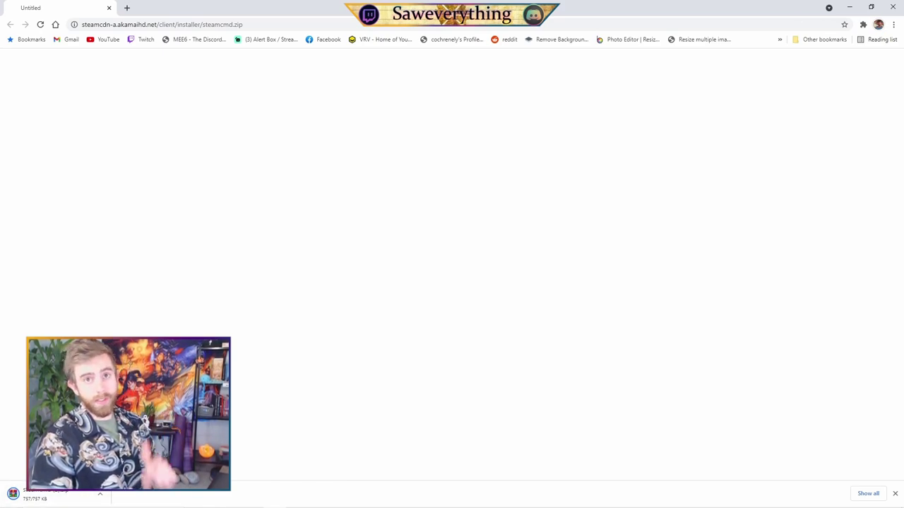
click(83, 500)
click(893, 7)
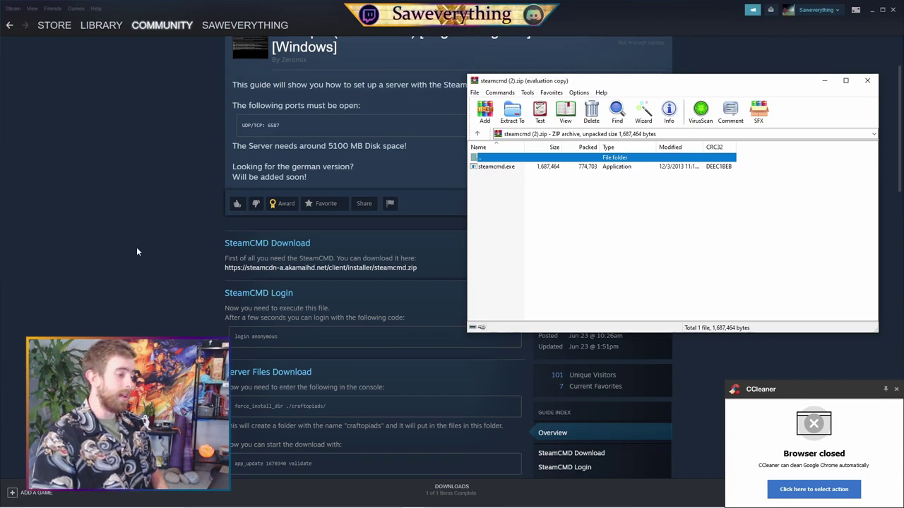
click(896, 390)
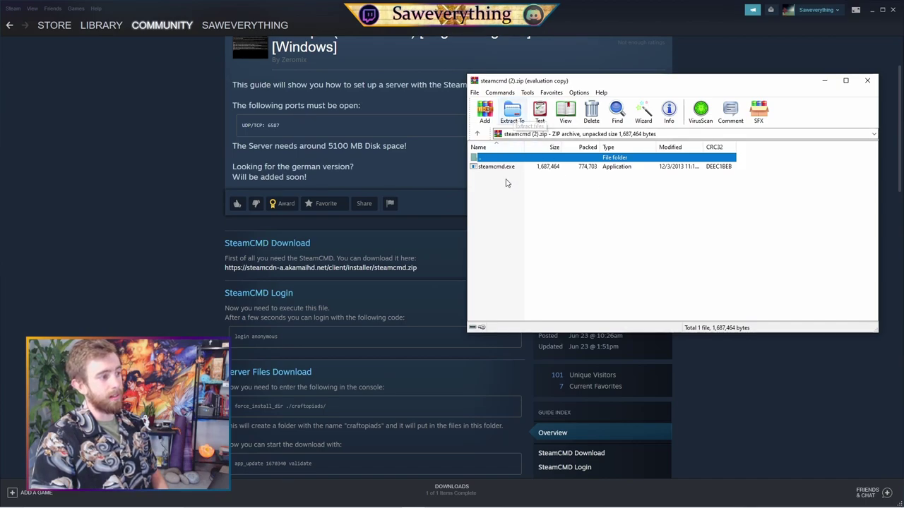
click(497, 167)
click(516, 113)
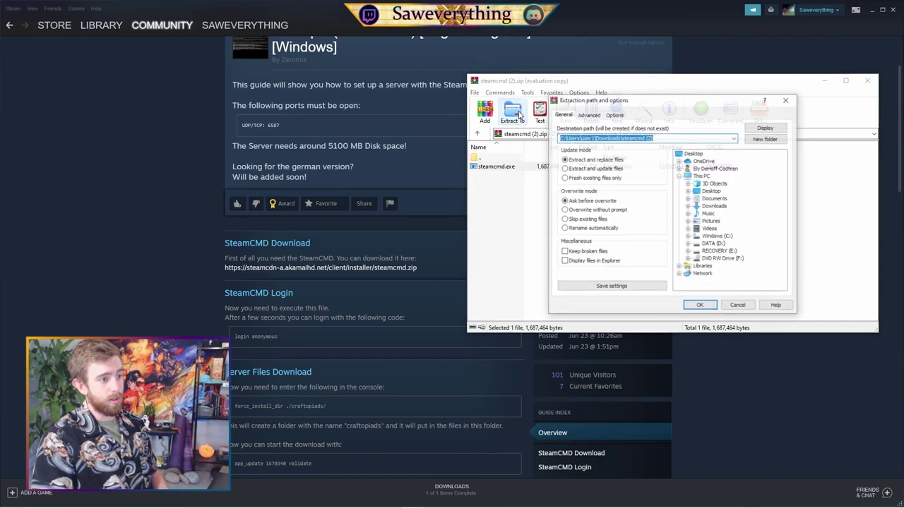
click(789, 103)
click(490, 297)
- Bring up the Craftopia Dedicated Server folder to find steamcmd in it, and close the steamcmd archive
mouse_move(298, 502)
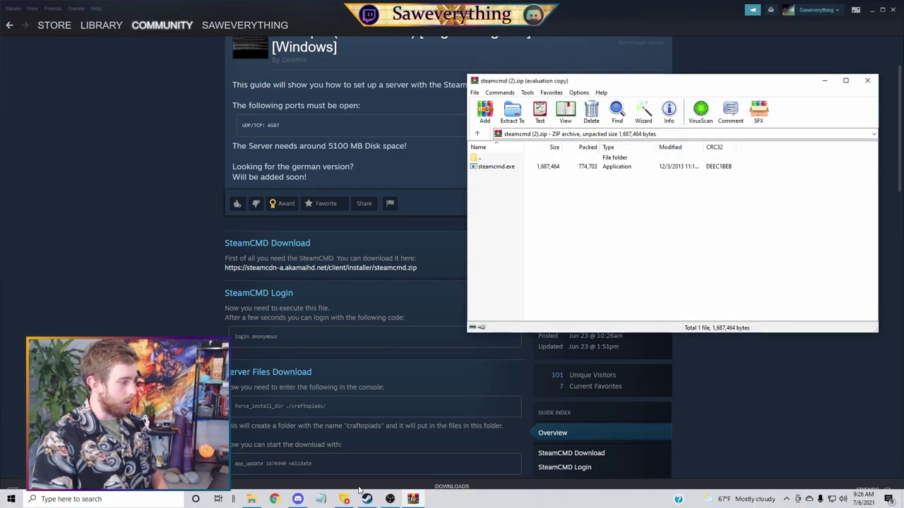
click(251, 499)
drag(662, 34, 261, 65)
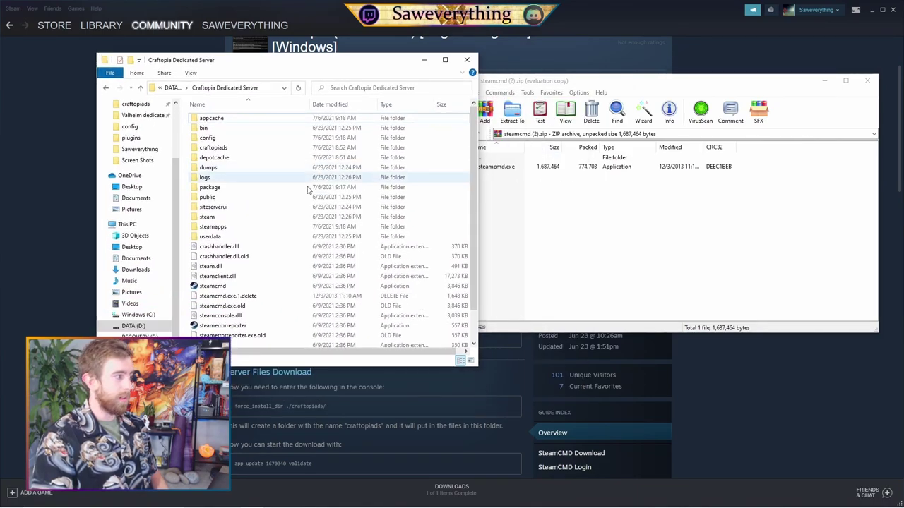
scroll(277, 258, down, 1)
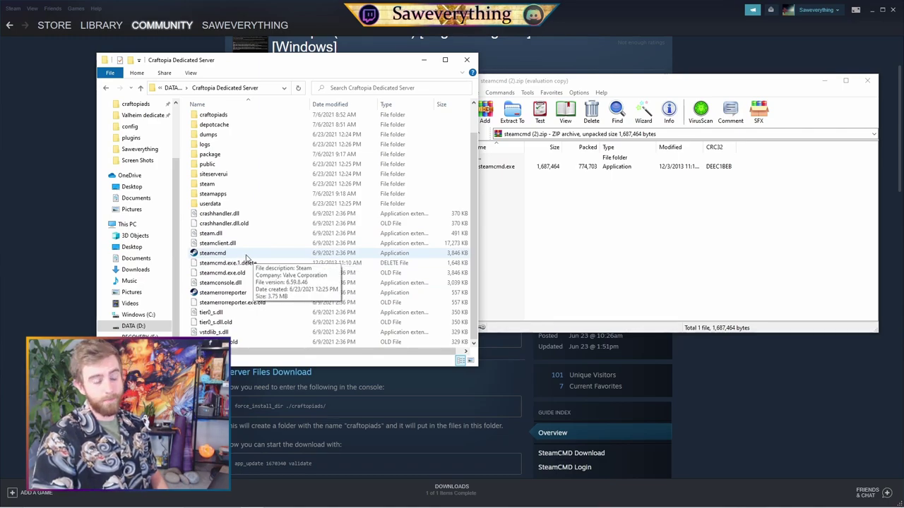
click(868, 81)
drag(399, 63, 766, 47)
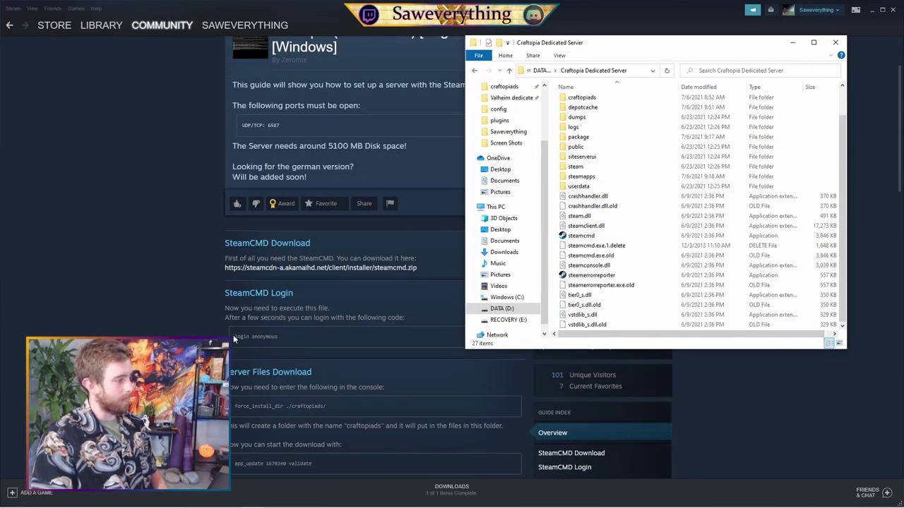
- Copy the guide's login command, launch steamcmd from the Craftopia Dedicated Server folder, and run "login anonymous" in its console
drag(235, 336, 277, 337)
key(ctrl+c)
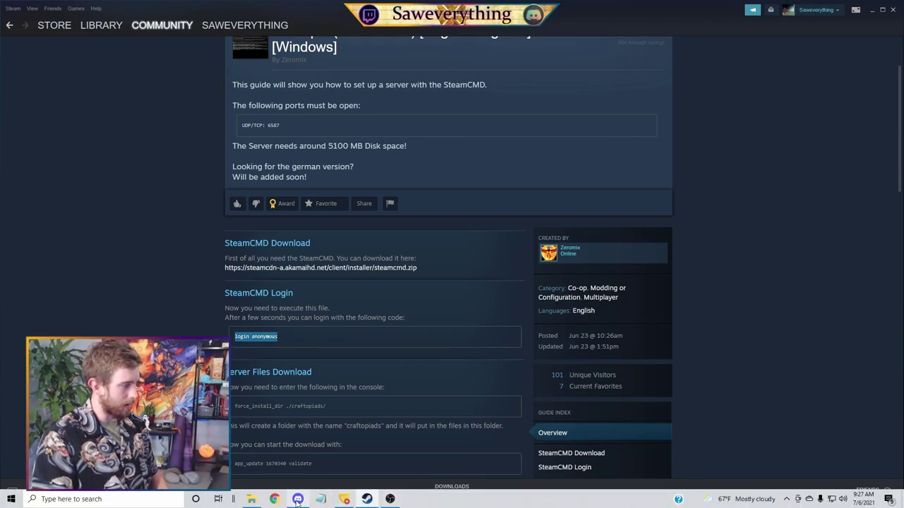
click(255, 499)
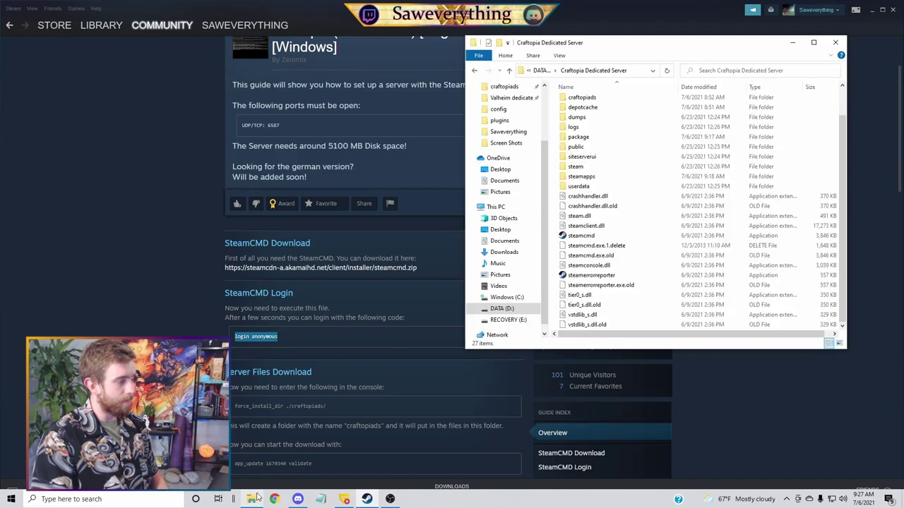
double_click(606, 236)
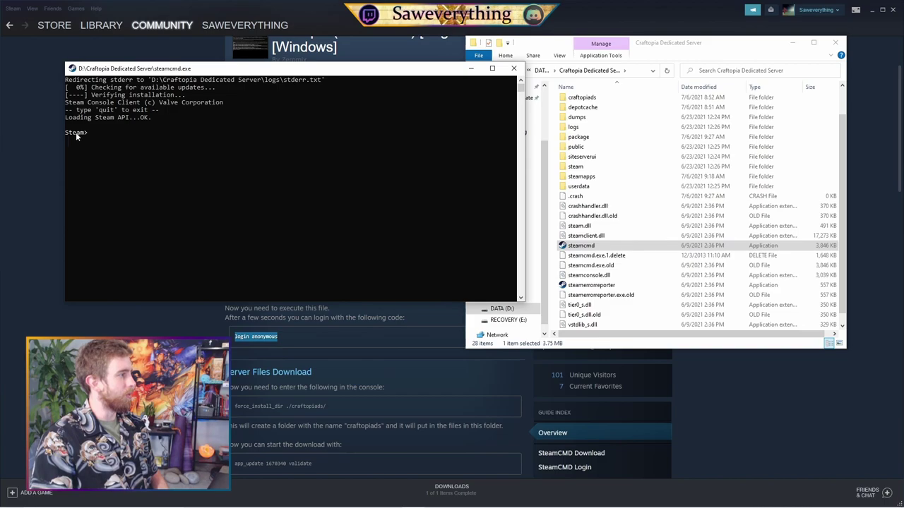
key(ctrl+v)
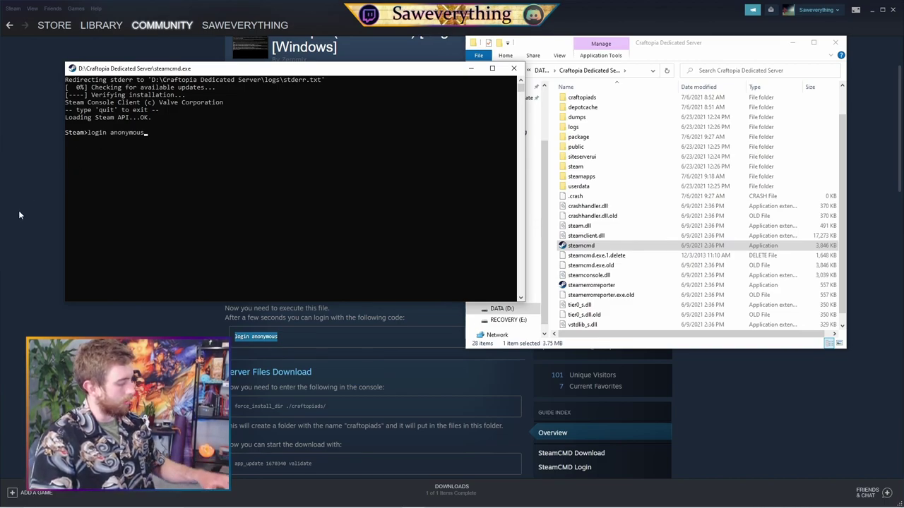
key(Return)
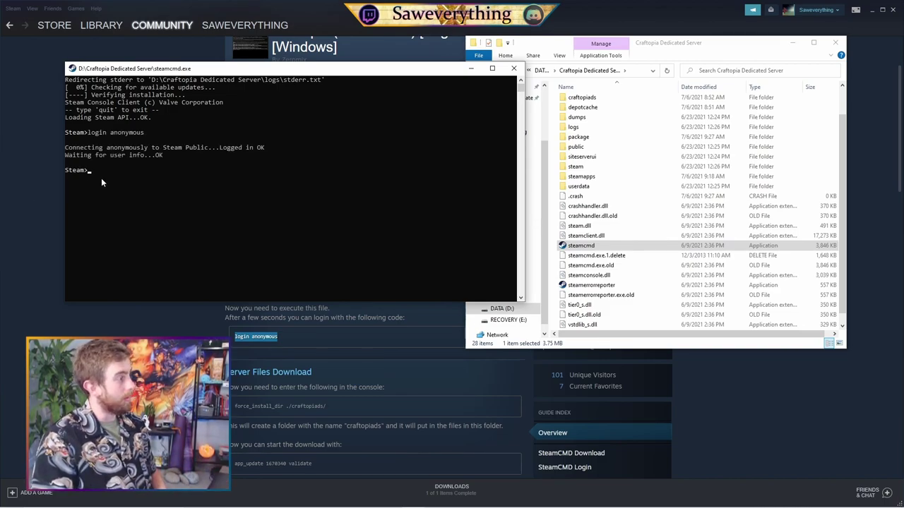
- Copy the install directory command from the guide's Server Files Download section and run "force_install_dir ./craftopiads/" in the SteamCMD console
key(alt+Tab)
scroll(448, 282, down, 3)
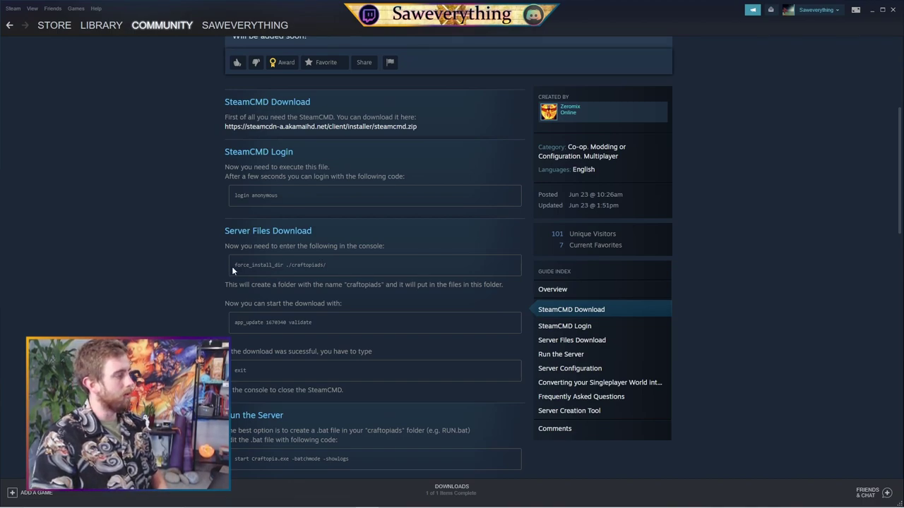
drag(235, 265, 330, 274)
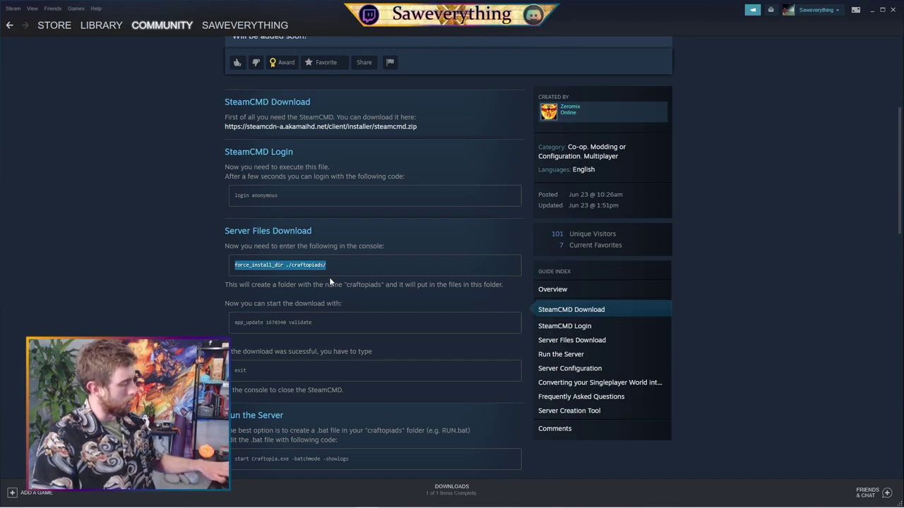
mouse_move(343, 502)
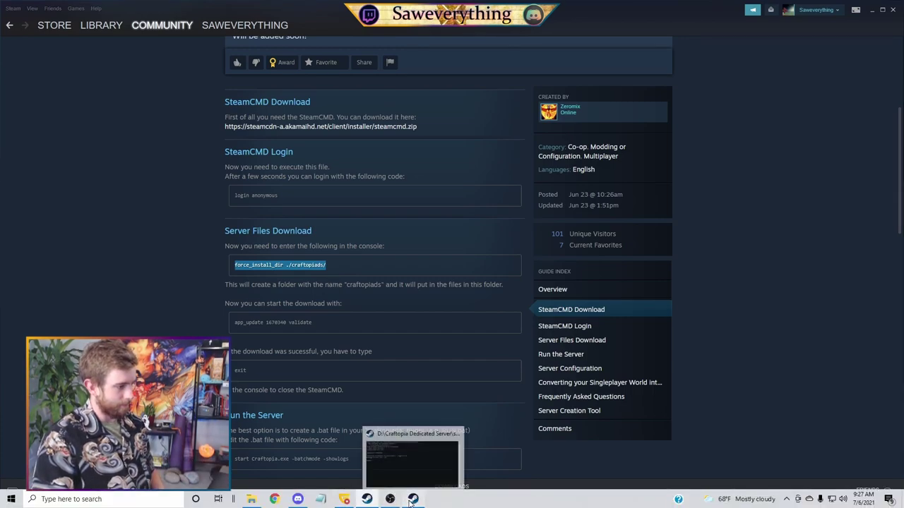
click(413, 499)
text(force_install_dir ./craftopiads/)
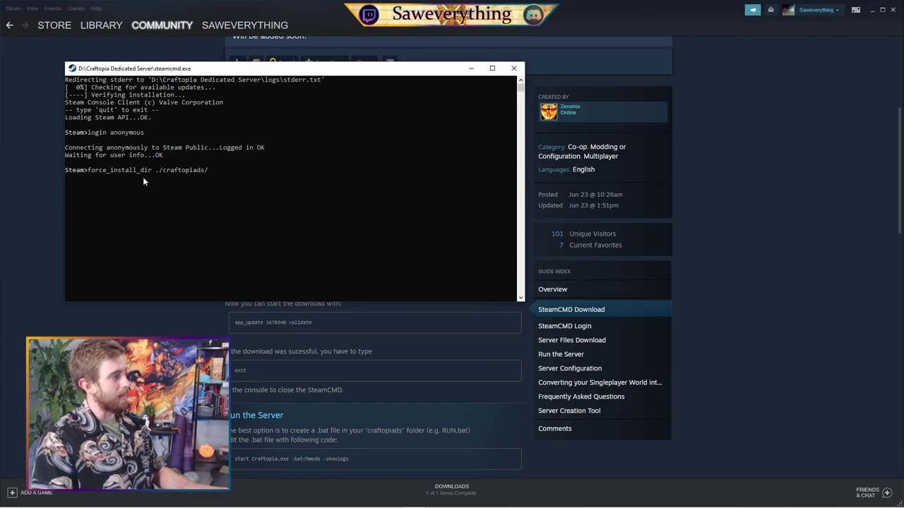
key(Return)
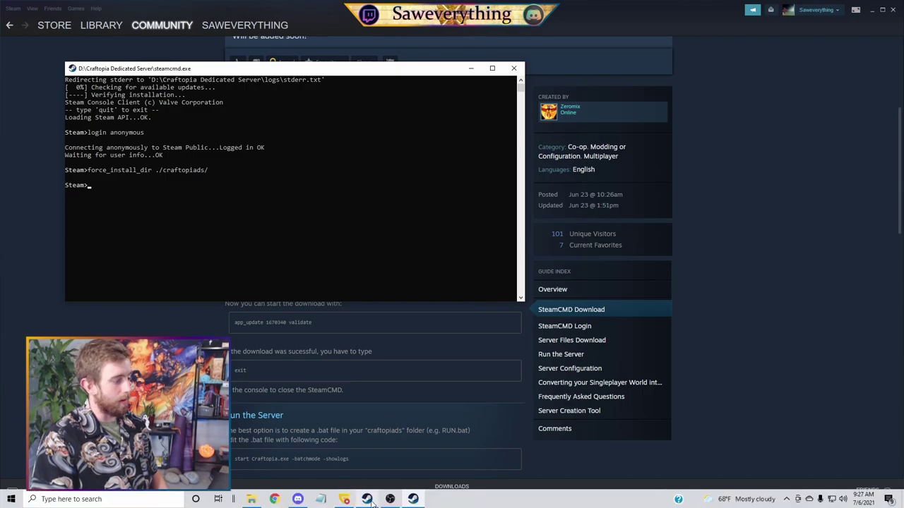
- Locate the craftopiads folder inside Craftopia Dedicated Server, and minimise the folder window
click(250, 500)
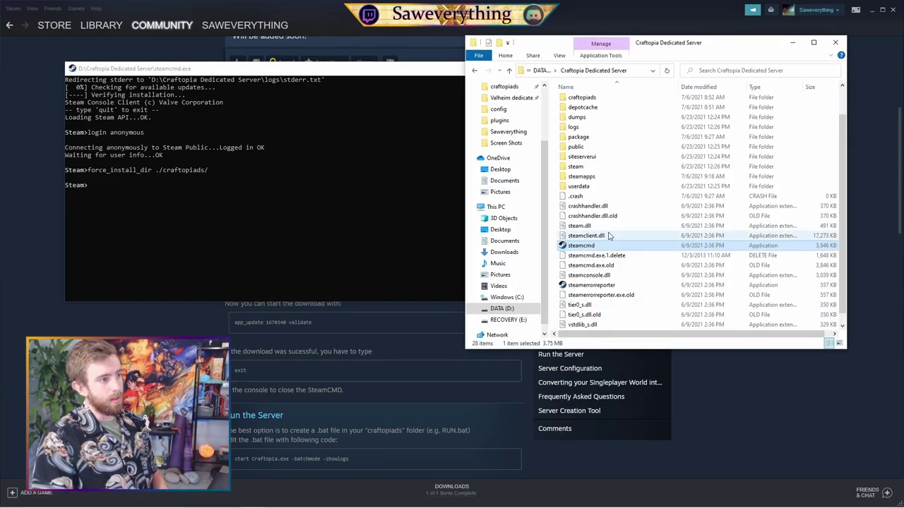
scroll(629, 202, up, 2)
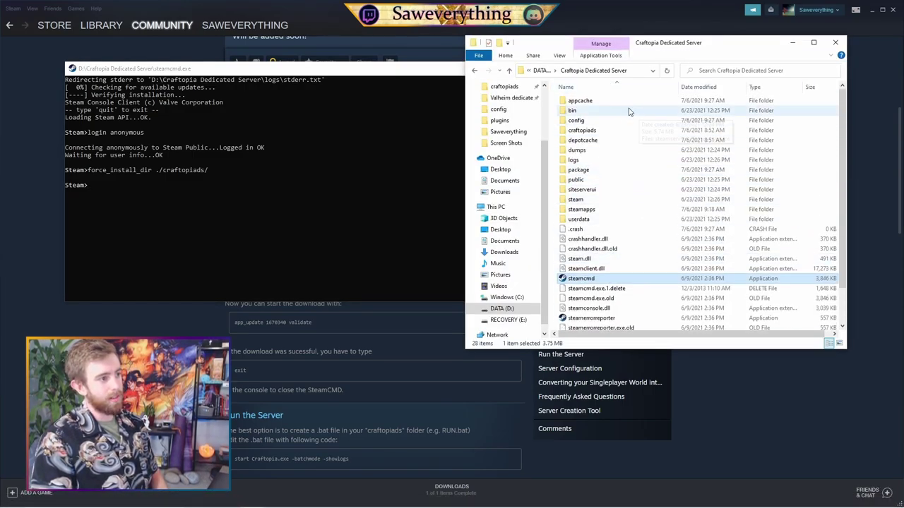
click(597, 134)
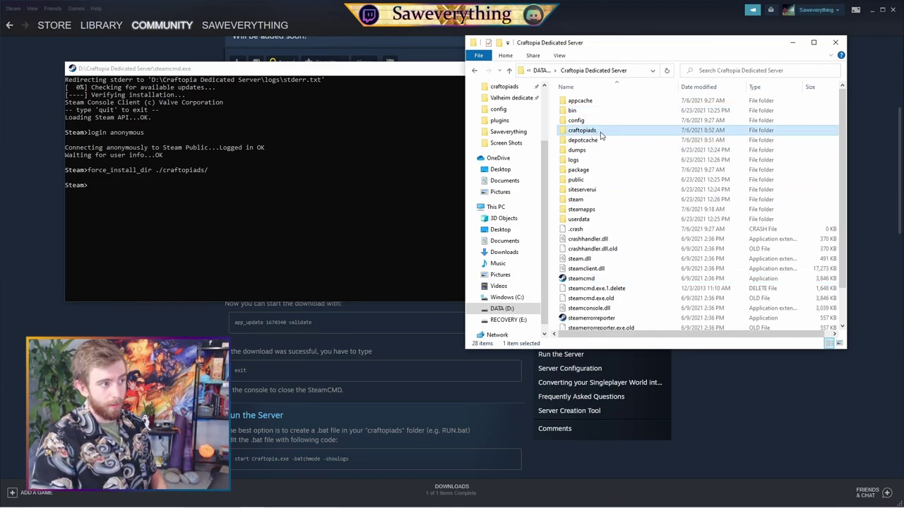
click(793, 44)
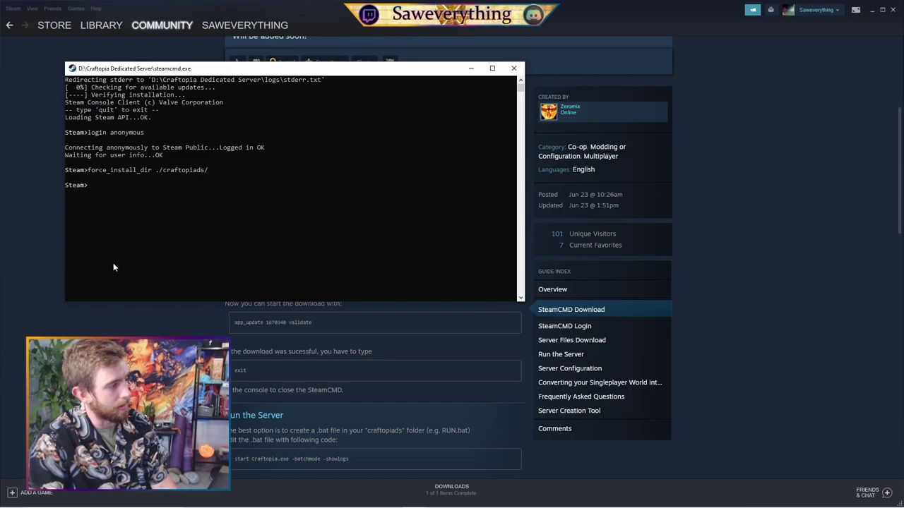
- Copy the guide's download command and run "app_update 1670340 validate" in the SteamCMD console
click(237, 328)
drag(237, 325, 247, 323)
drag(309, 332, 317, 329)
key(ctrl+c)
mouse_move(286, 497)
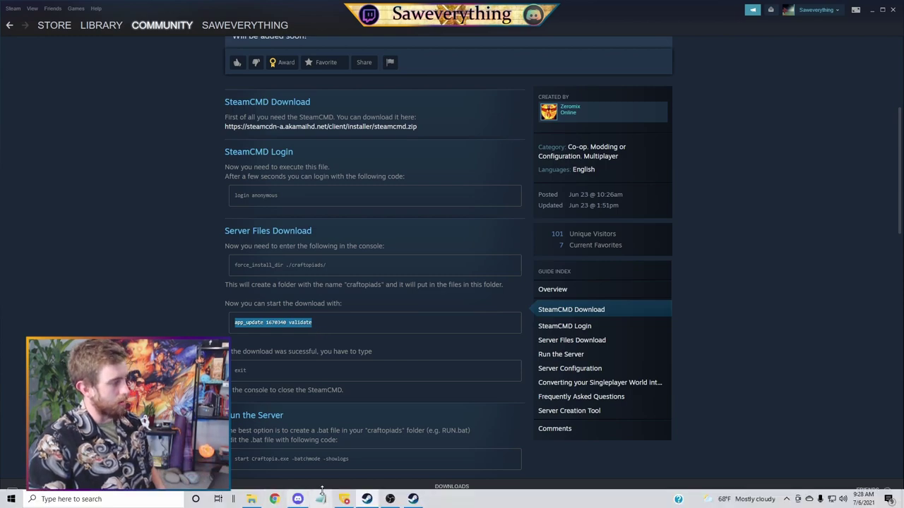
click(414, 499)
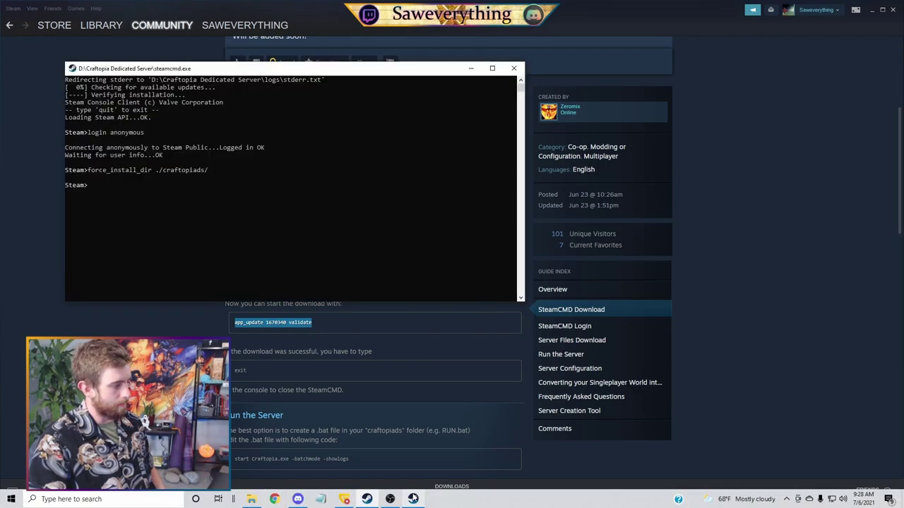
right_click(101, 196)
key(Return)
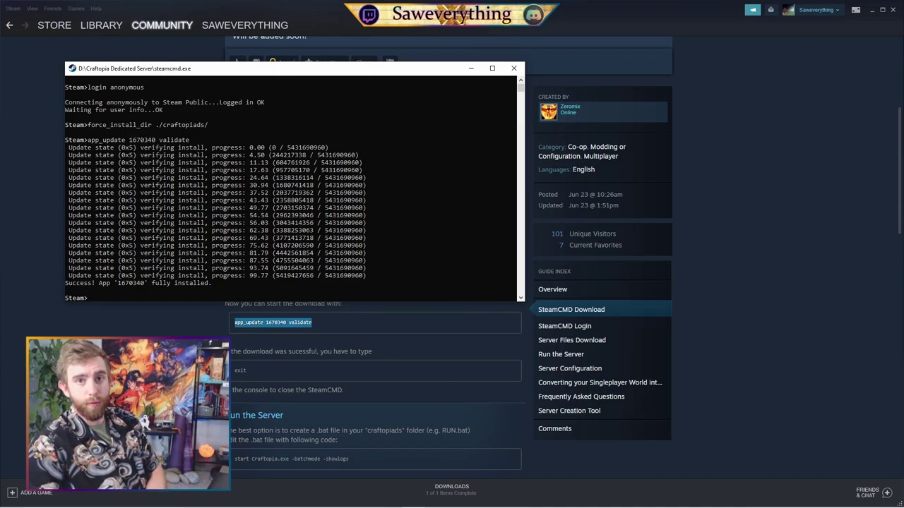
- Close the SteamCMD console by running "exit"
text(exit)
key(Return)
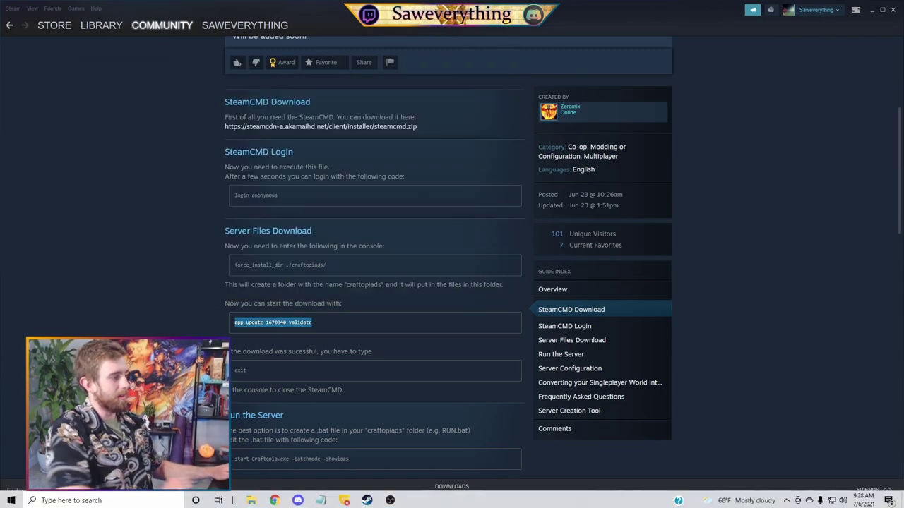
click(237, 369)
- Copy the start command from the guide's Run the Server section and open the craftopiads folder in File Explorer
scroll(237, 369, down, 3)
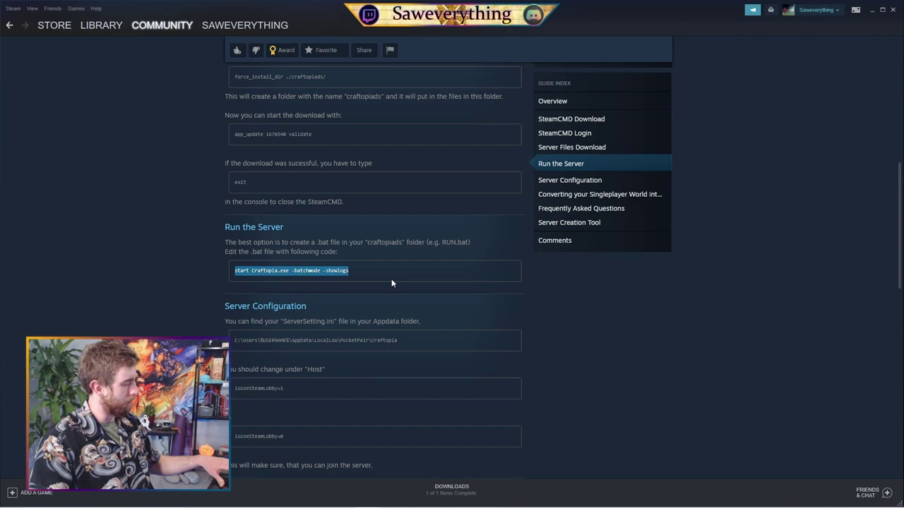
click(101, 255)
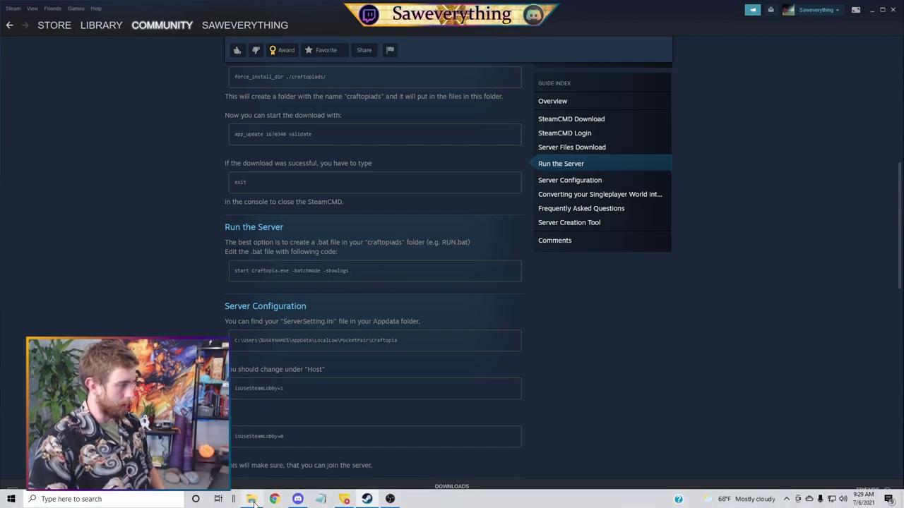
click(251, 504)
double_click(599, 132)
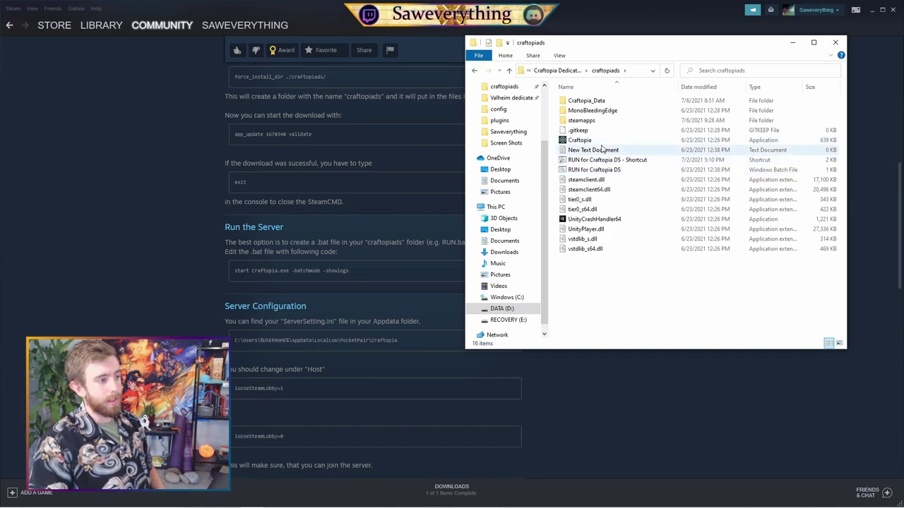
- Create a new text document in the craftopiads folder and enter "start Craftopia.exe -batchmode -showlogs" in it
right_click(606, 271)
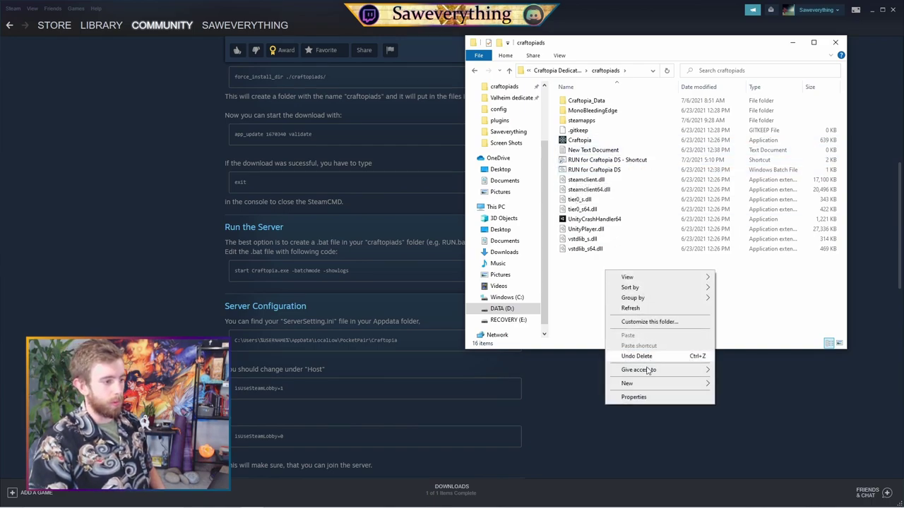
mouse_move(651, 384)
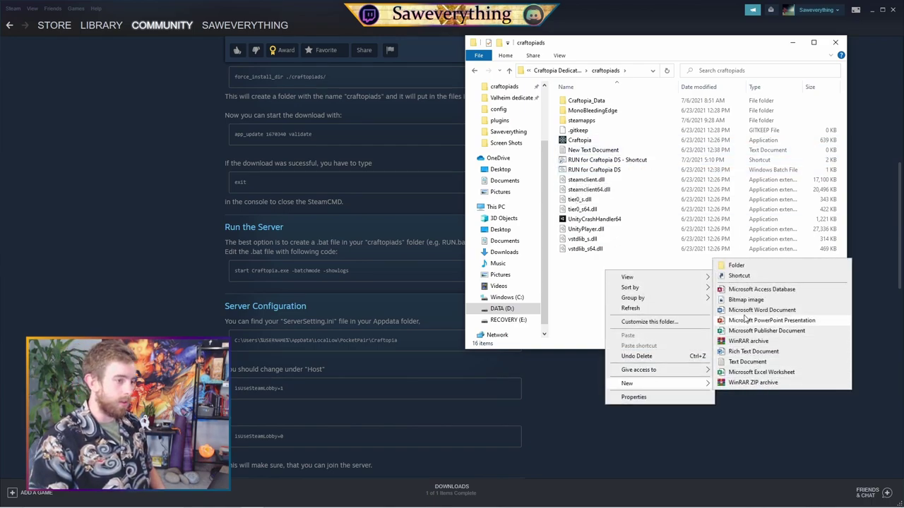
click(745, 361)
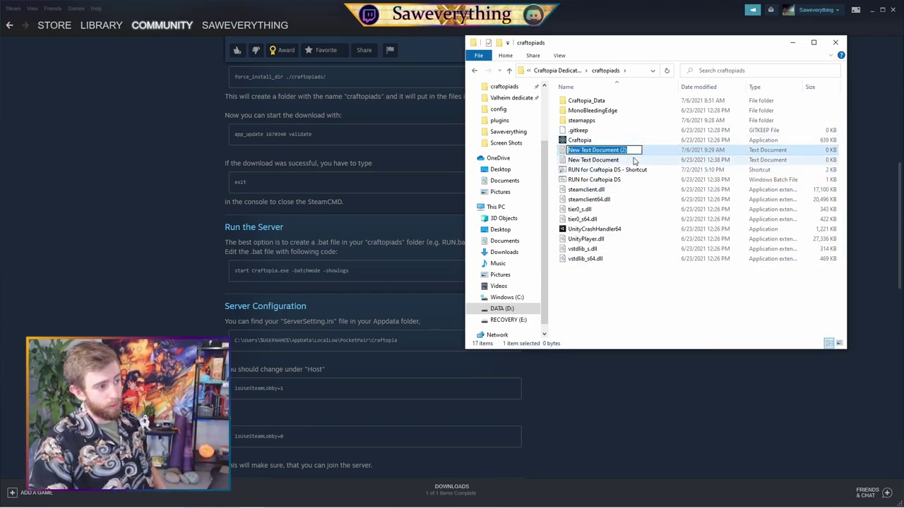
key(Return)
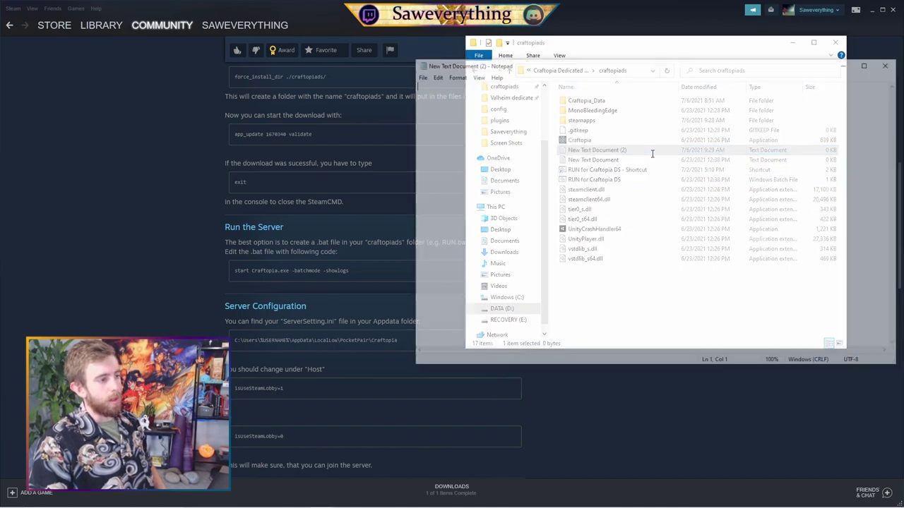
key(Return)
text(start Craftopia.exe -batchmode -showlogs)
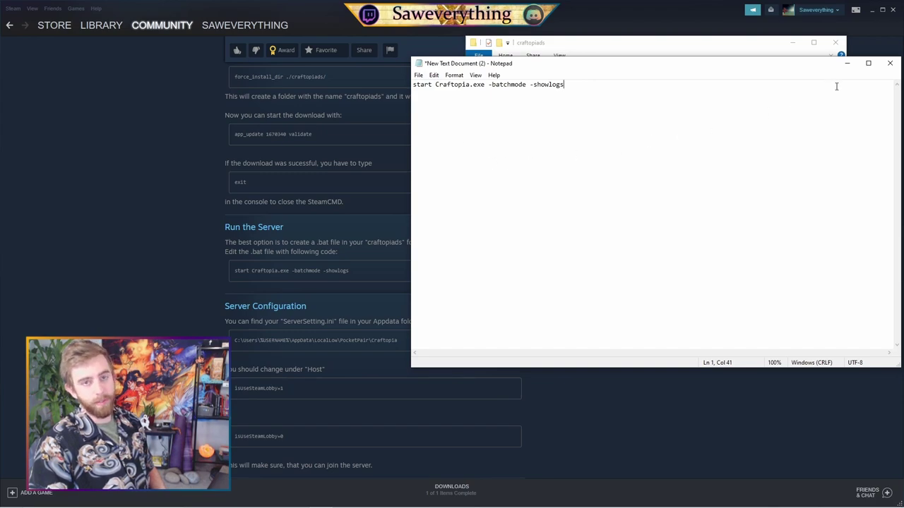
- Close the new text document without saving and delete it from the craftopiads folder
click(418, 75)
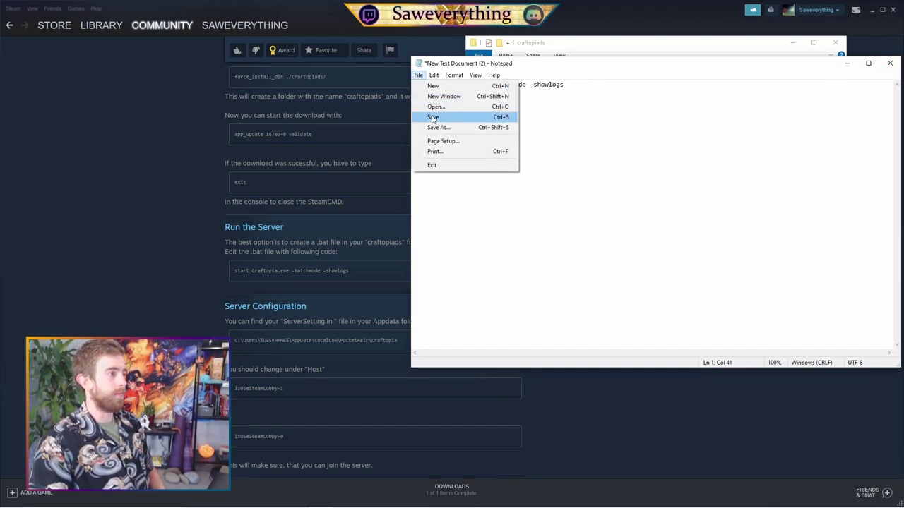
click(890, 64)
click(891, 64)
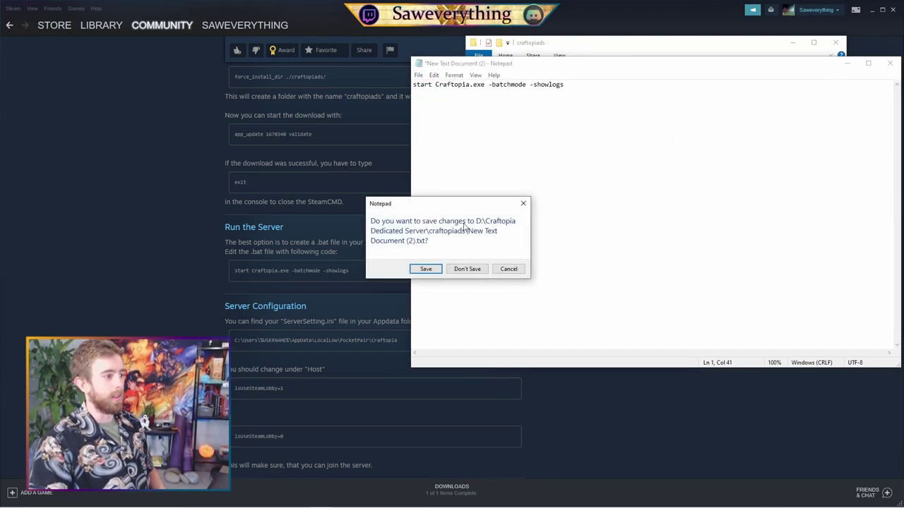
click(467, 269)
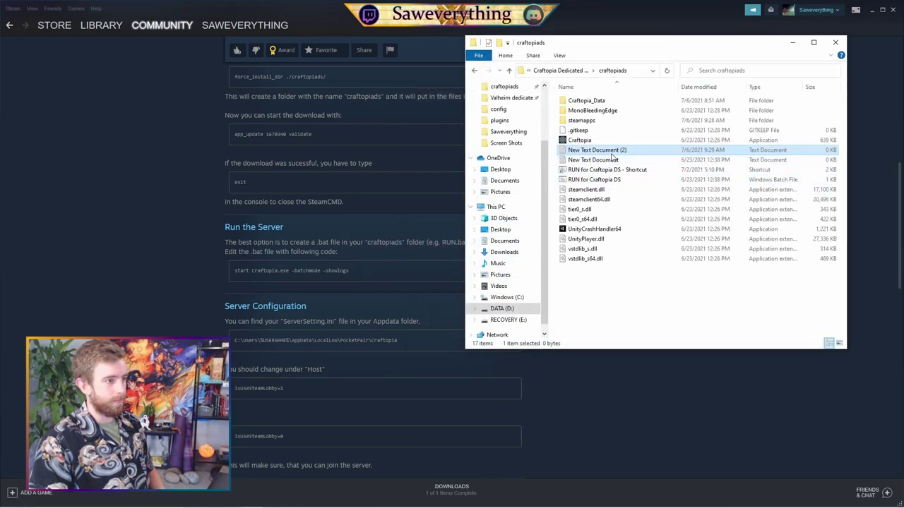
key(Delete)
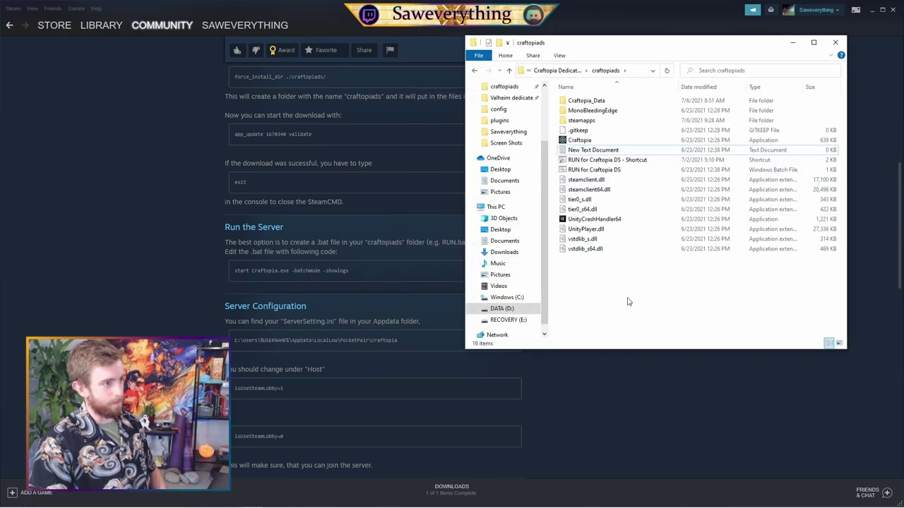
- Check the Send to destinations available for the RUN for Craftopia DS batch file, including the desktop shortcut
click(618, 170)
right_click(619, 170)
mouse_move(644, 331)
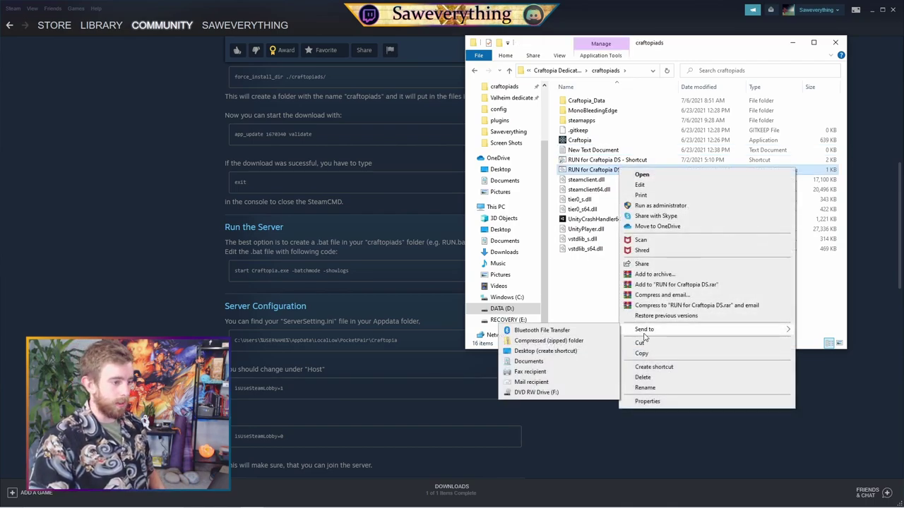
click(631, 170)
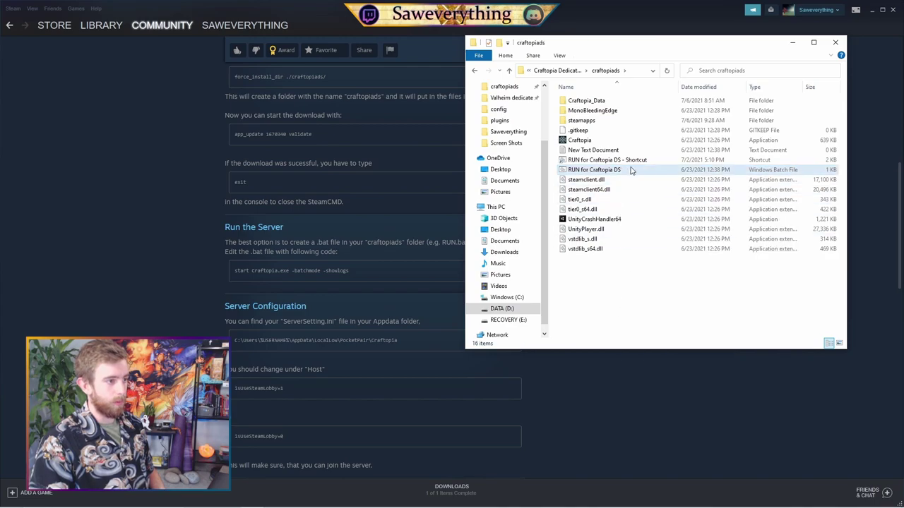
- Select the RUN for Craftopia DS shortcut, and minimise the Steam and folder windows to view the desktop
mouse_move(623, 162)
mouse_down()
mouse_move(650, 230)
mouse_move(653, 457)
mouse_move(641, 286)
mouse_move(617, 152)
mouse_move(623, 162)
mouse_up()
click(871, 10)
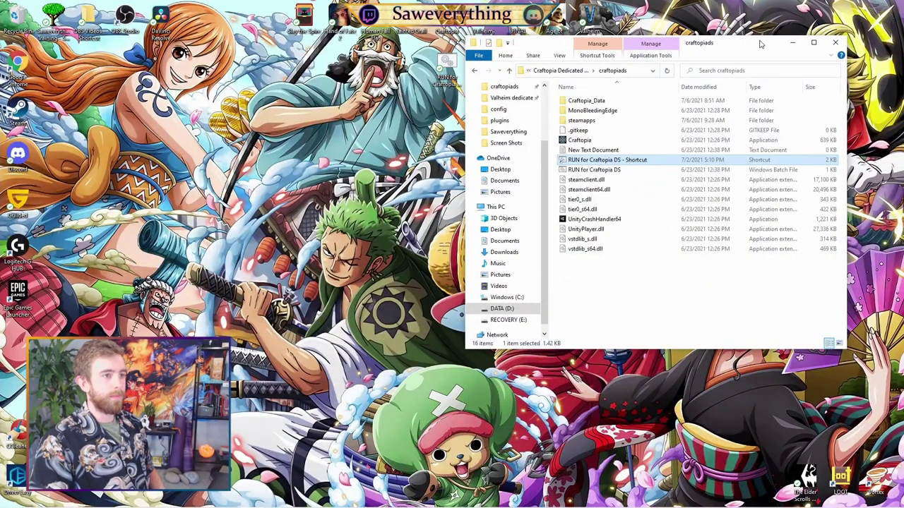
click(793, 43)
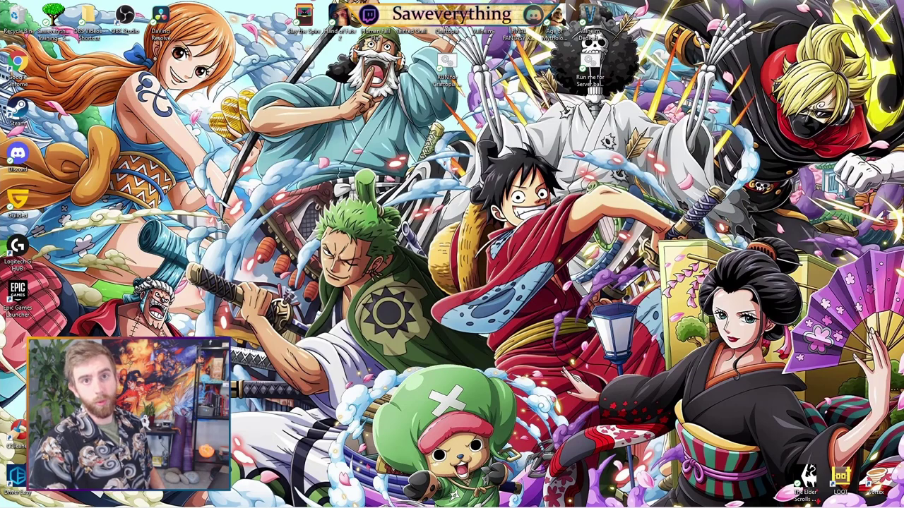
- Switch back to the Steam guide and copy the ServerSetting.ini folder path from its Server Configuration section
mouse_move(291, 487)
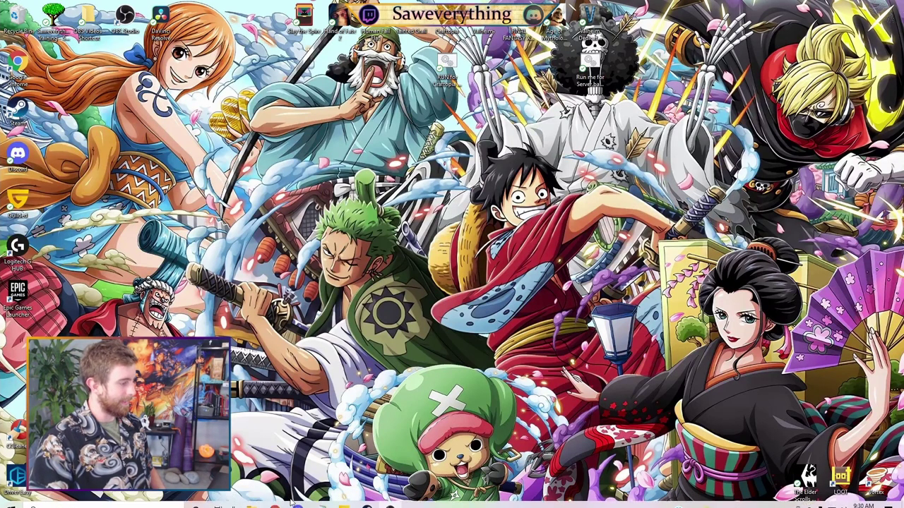
click(366, 498)
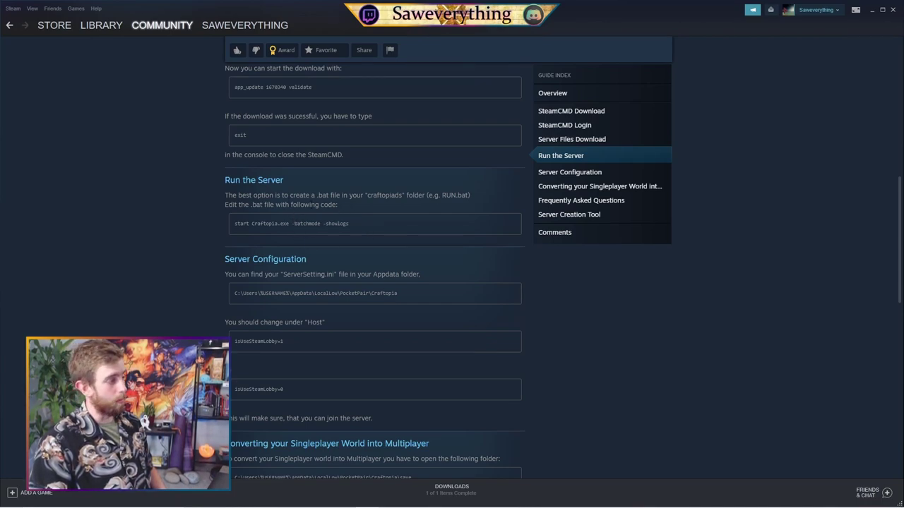
scroll(328, 227, down, 1)
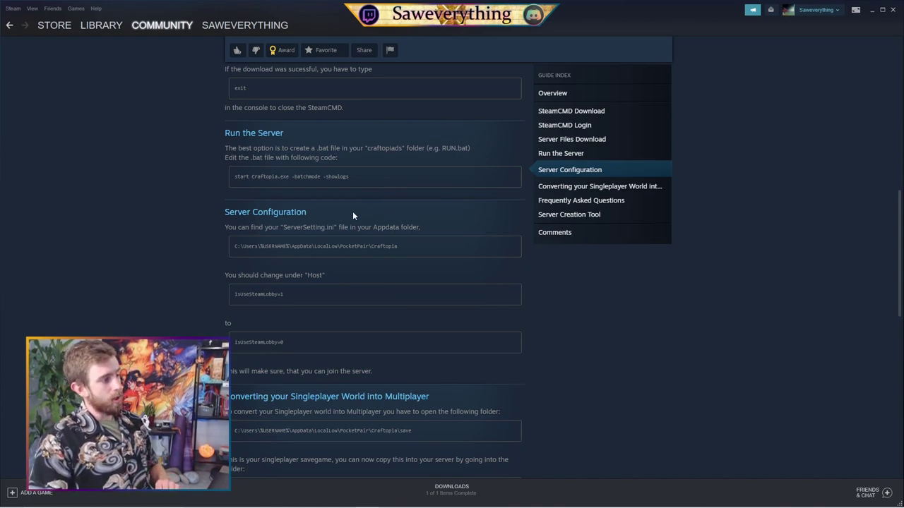
drag(234, 248, 397, 256)
key(ctrl+c)
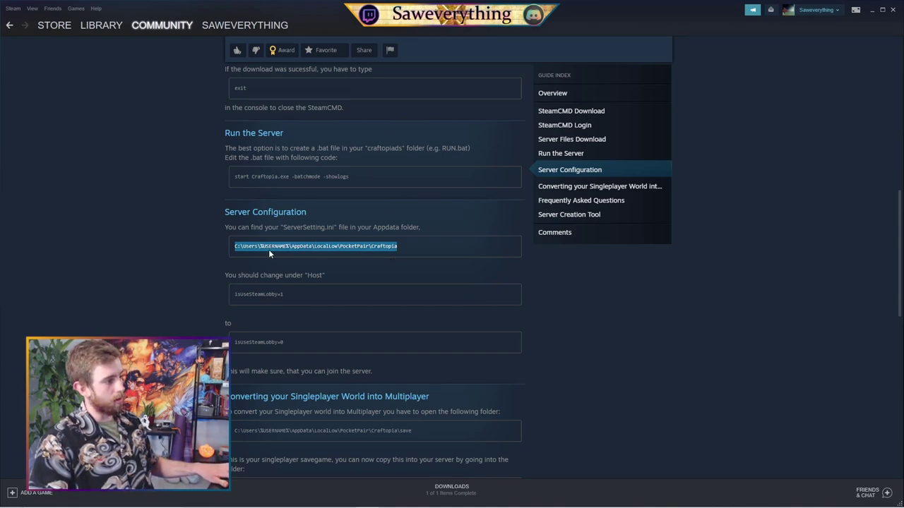
- Go to the copied AppData\LocalLow\PocketPair\Craftopia path in File Explorer
mouse_move(393, 503)
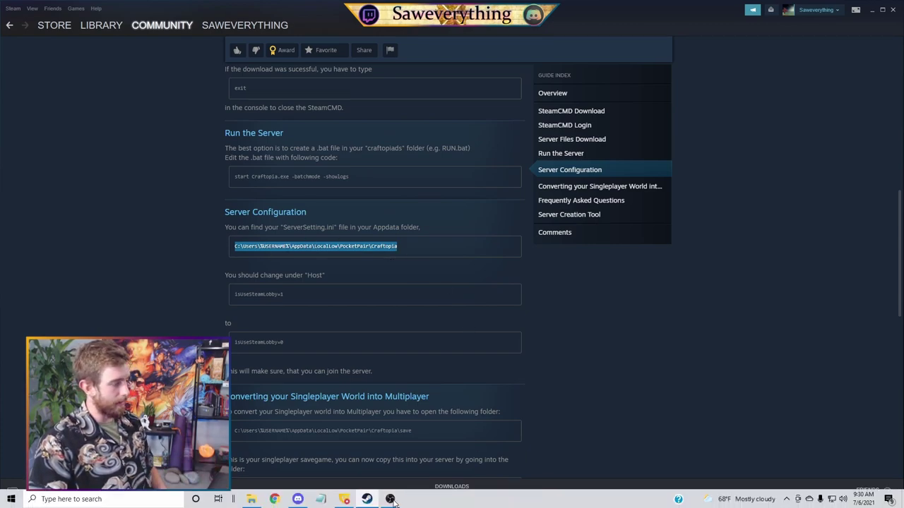
click(251, 499)
click(634, 70)
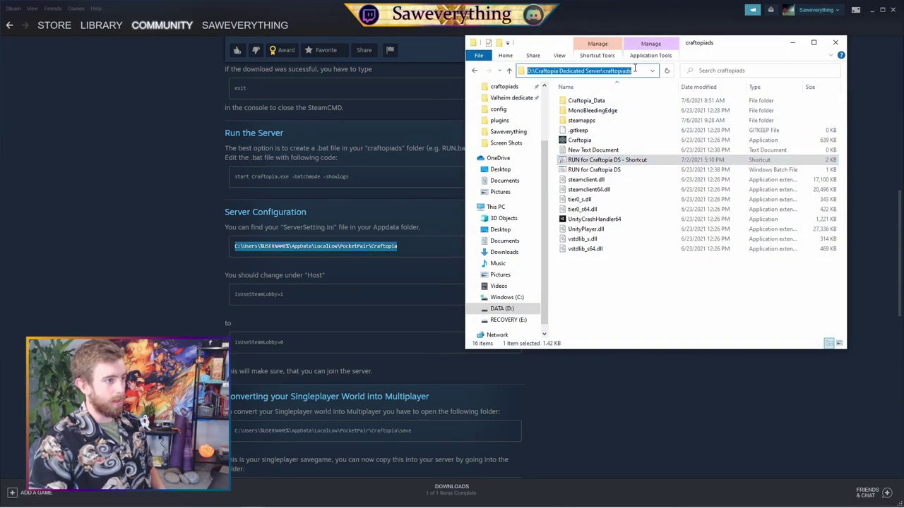
key(ctrl+v)
key(Return)
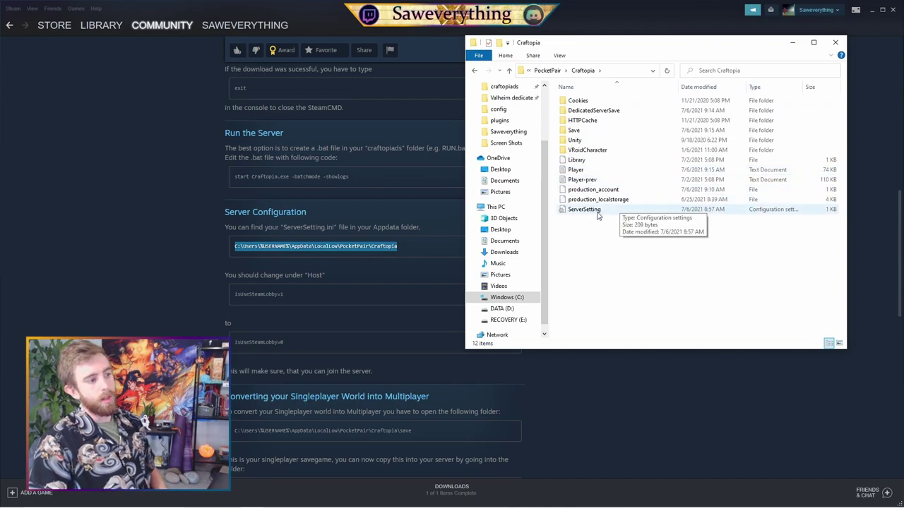
- Open the ServerSetting file, set isUseSteamLobby to 0 under Host, and save and close the file
double_click(597, 210)
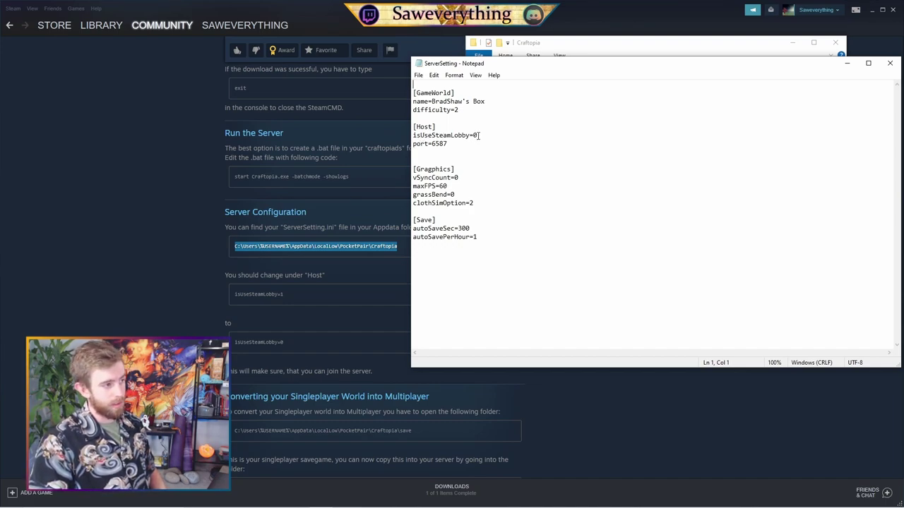
key(BackSpace)
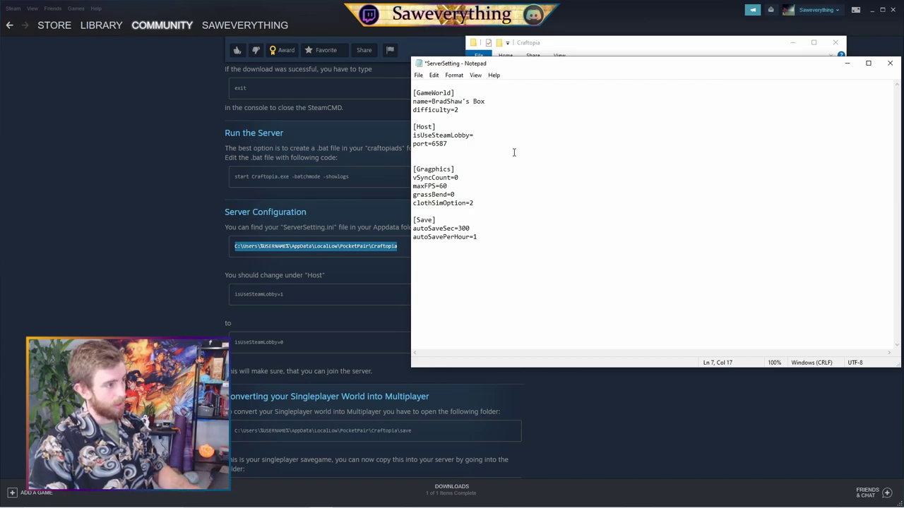
key(BackSpace)
text(0)
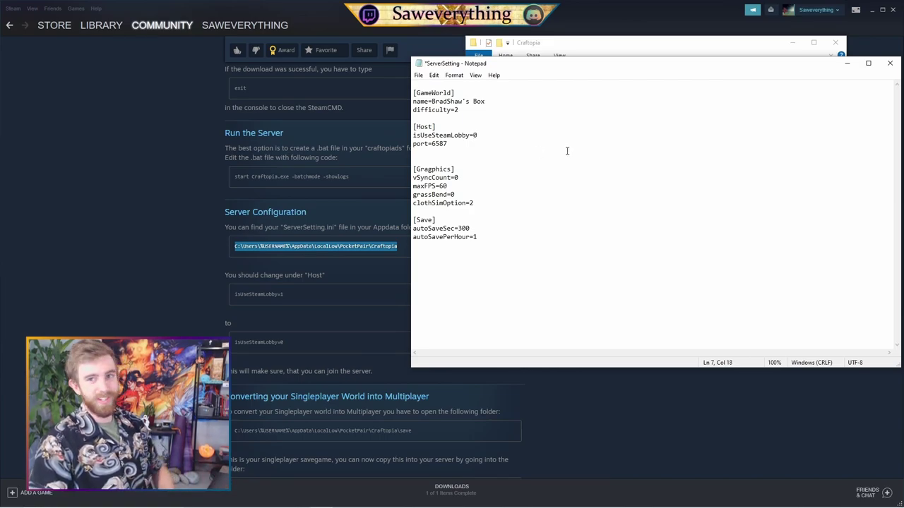
click(418, 75)
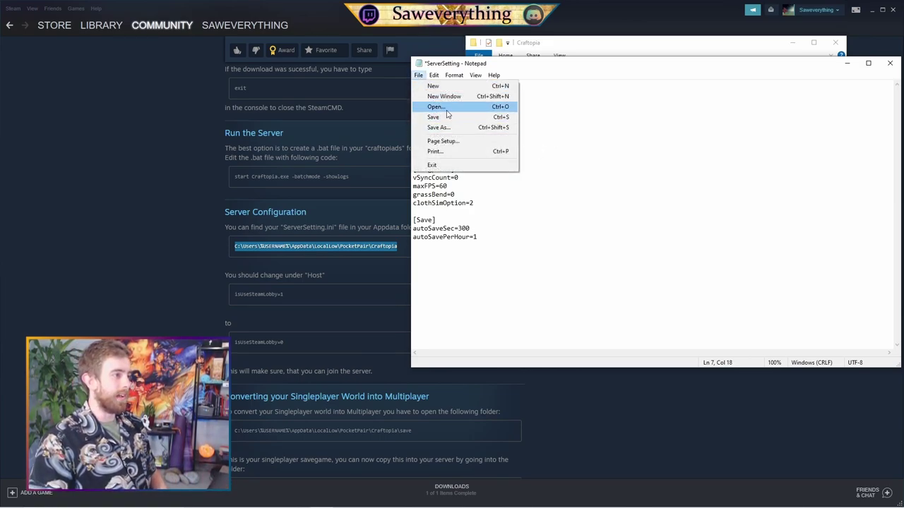
click(442, 118)
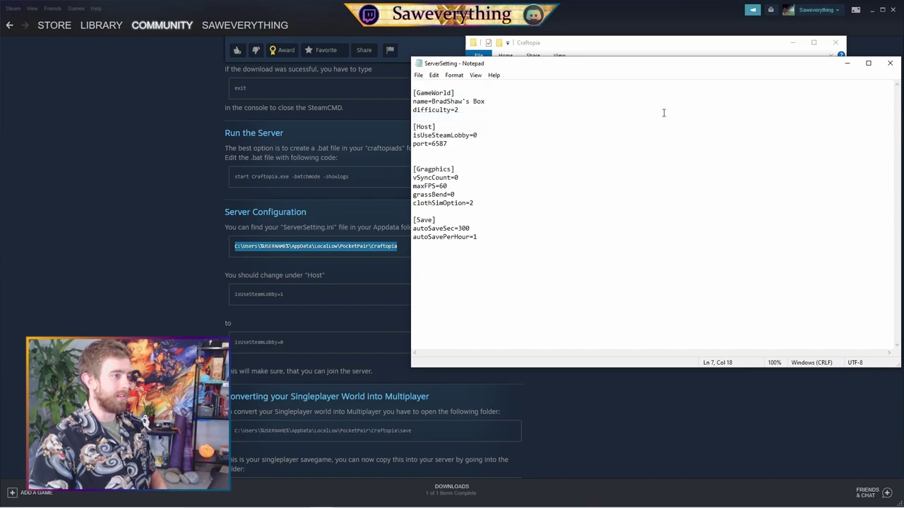
click(893, 65)
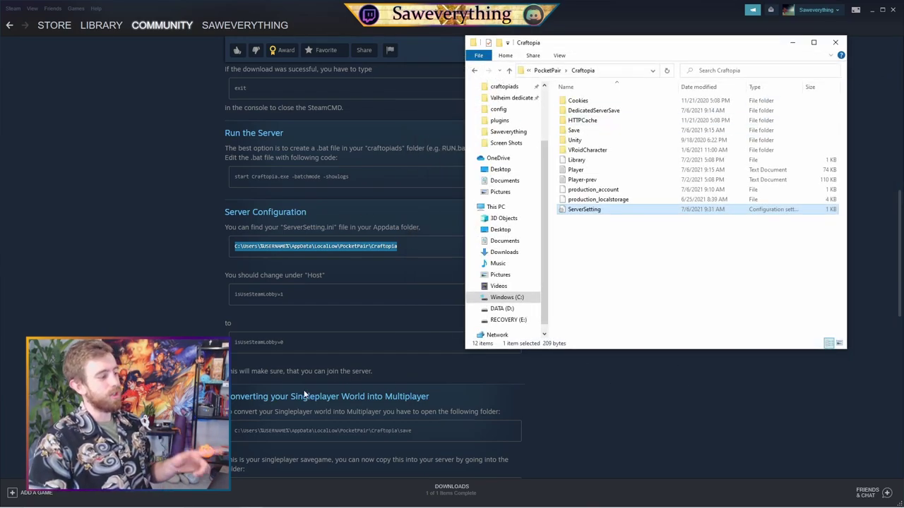
- Copy the singleplayer save folder path from the guide's Converting your Singleplayer World into Multiplayer section
scroll(503, 368, down, 5)
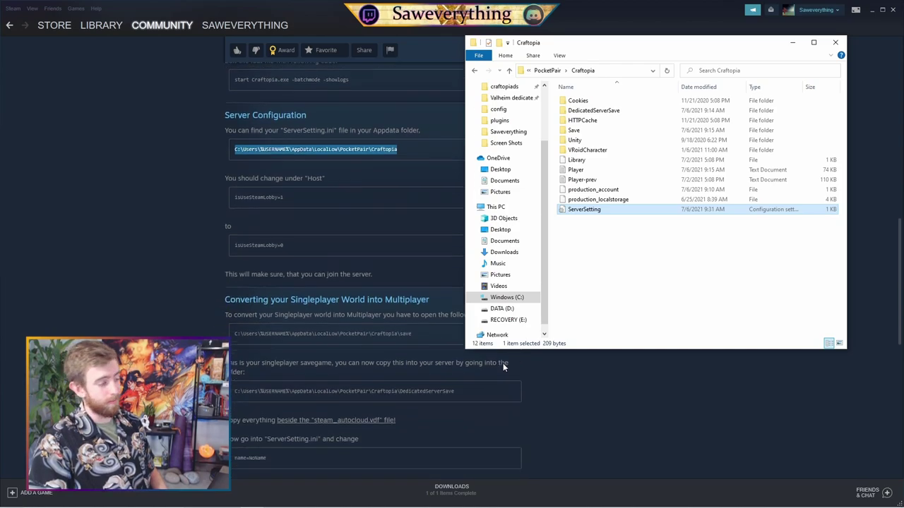
drag(735, 44, 774, 44)
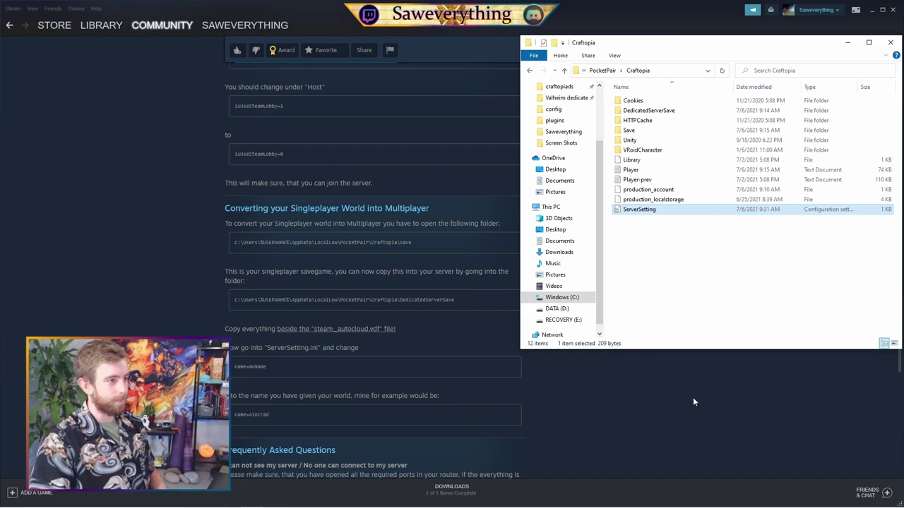
click(190, 243)
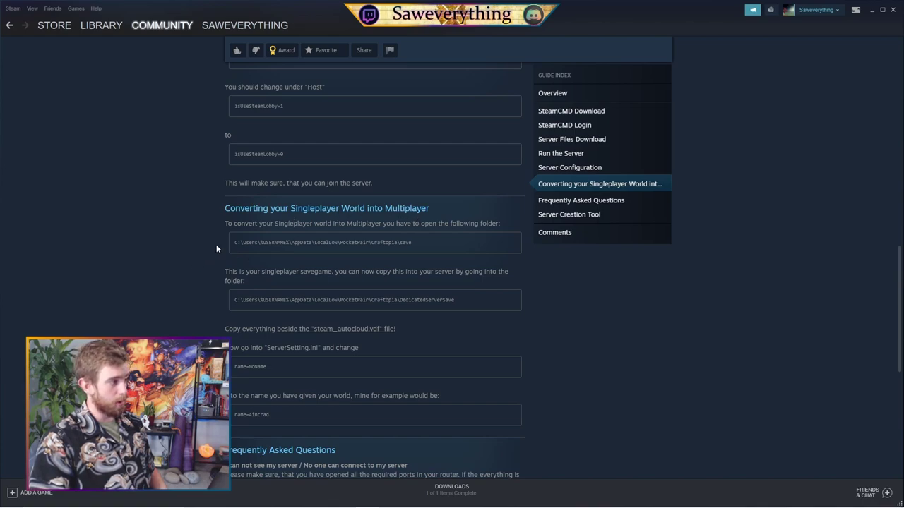
drag(234, 242, 420, 245)
key(ctrl+c)
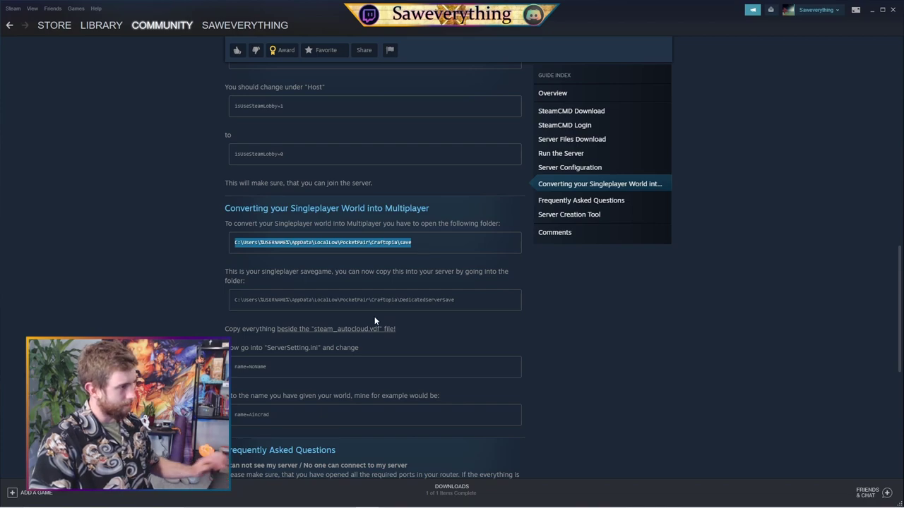
- Go to the copied AppData\LocalLow\PocketPair\Craftopia\save path in File Explorer
click(251, 499)
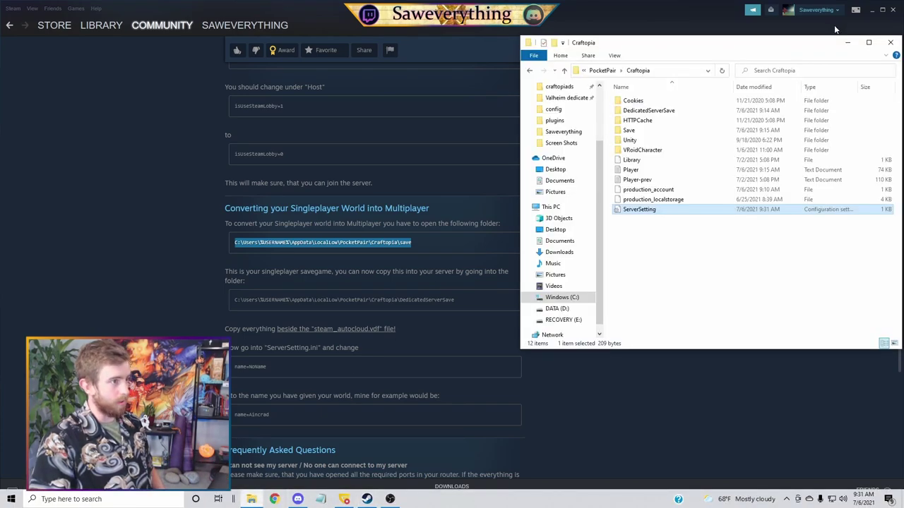
click(678, 70)
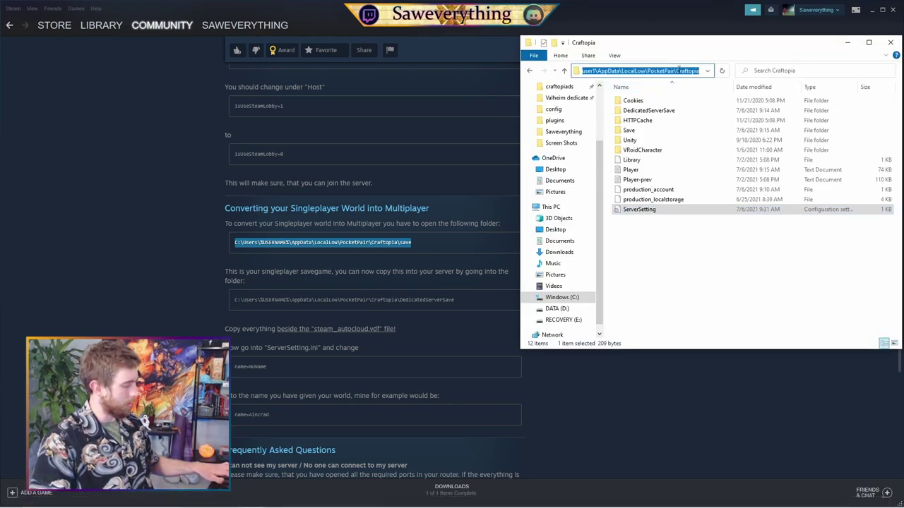
key(ctrl+v)
key(Return)
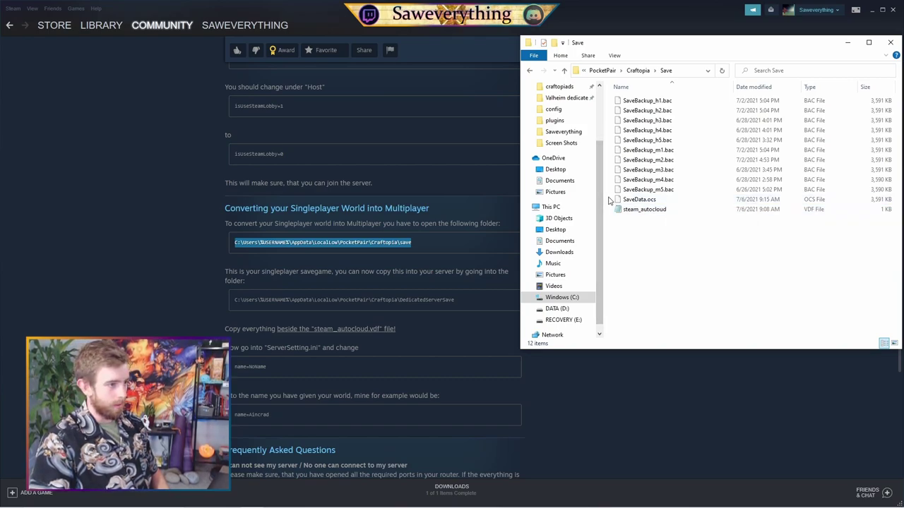
- Copy every save file except steam_autocloud into the DedicatedServerSave folder, replacing the files in the destination
drag(607, 204, 674, 99)
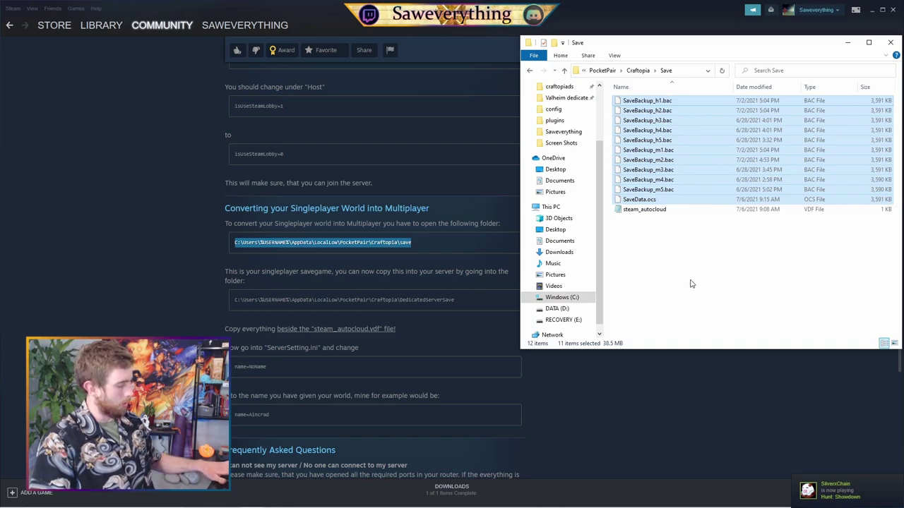
click(564, 71)
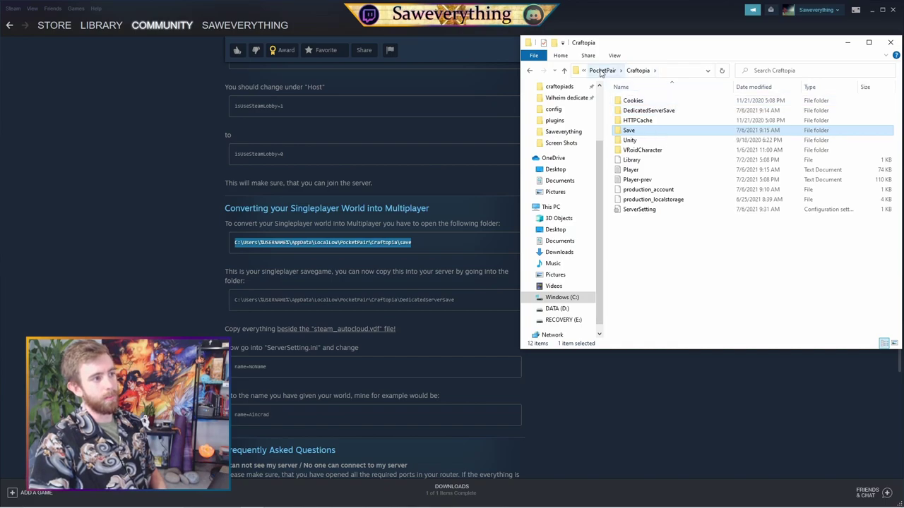
double_click(648, 111)
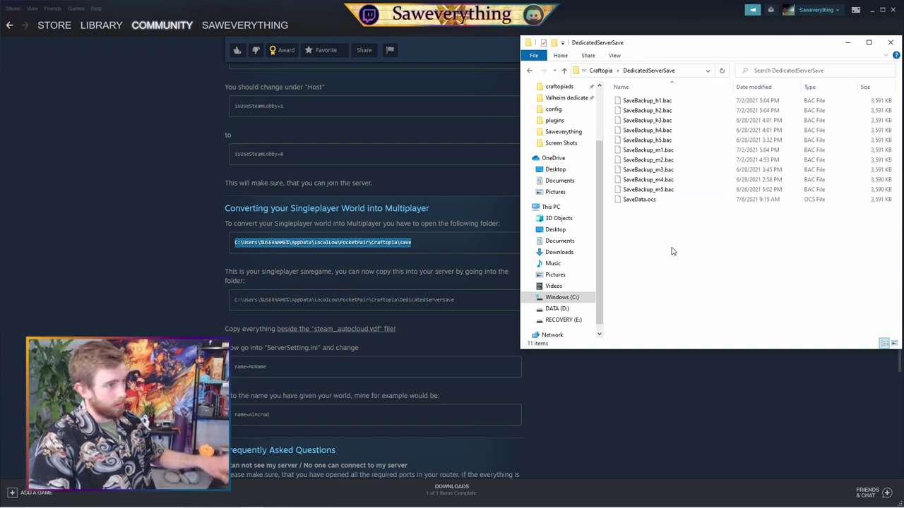
key(ctrl+v)
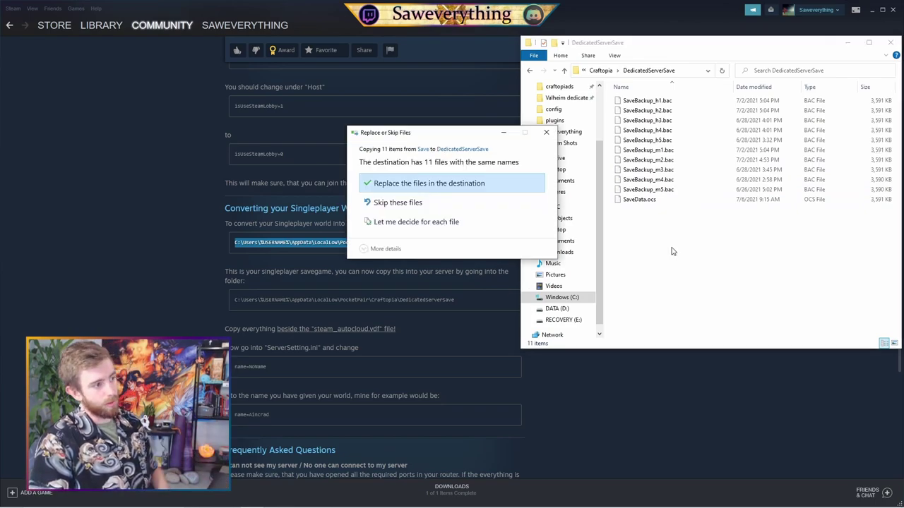
click(468, 187)
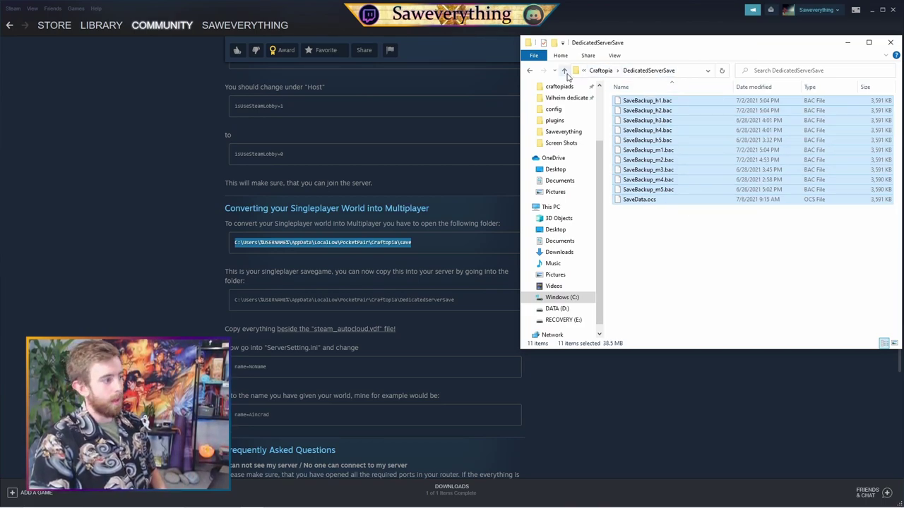
- Copy the Craftopia folder path from the guide's Server Configuration section and go to it in File Explorer
scroll(263, 187, up, 3)
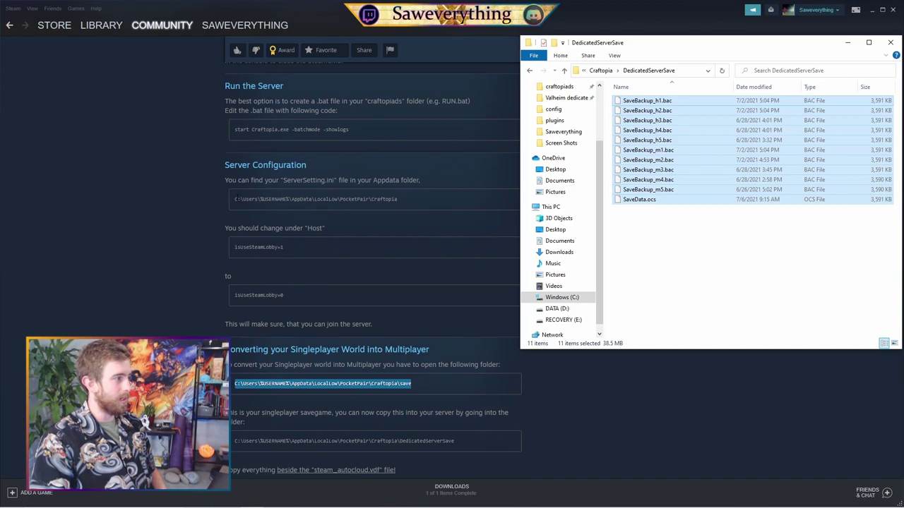
drag(234, 201, 408, 200)
key(ctrl+c)
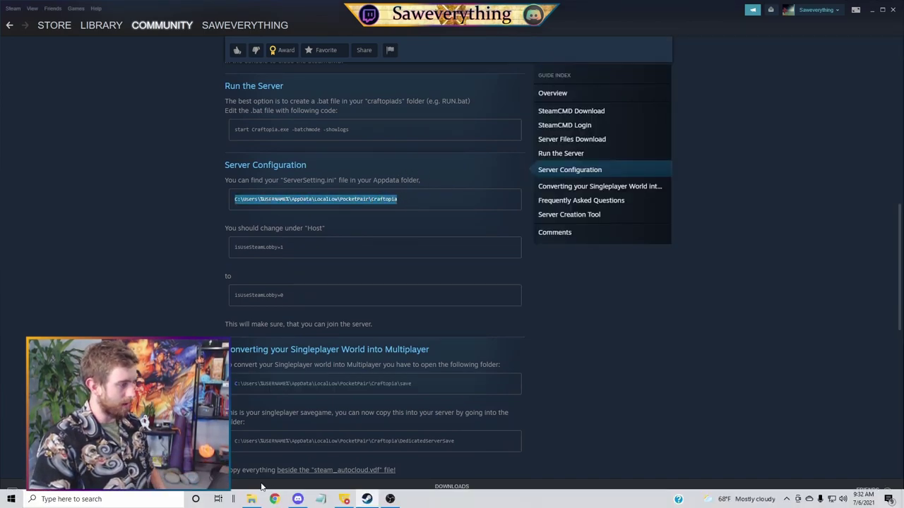
click(248, 501)
click(688, 70)
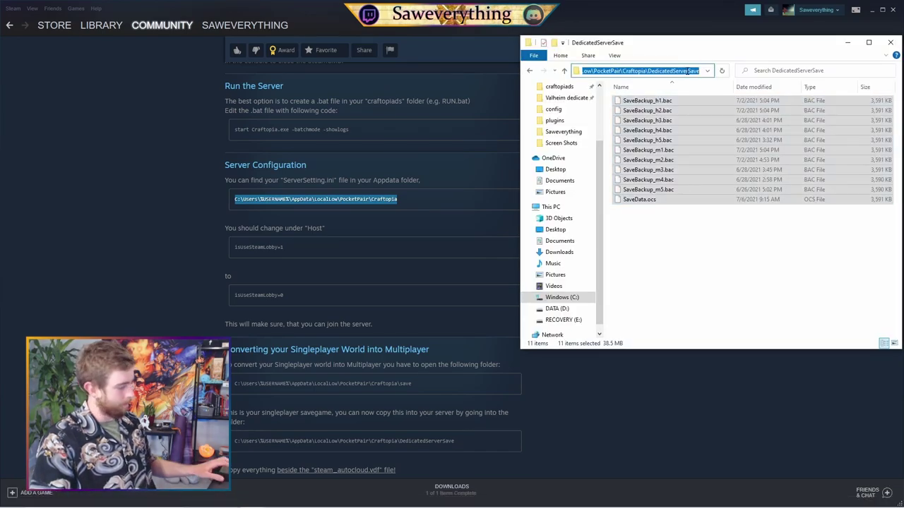
key(ctrl+v)
key(Return)
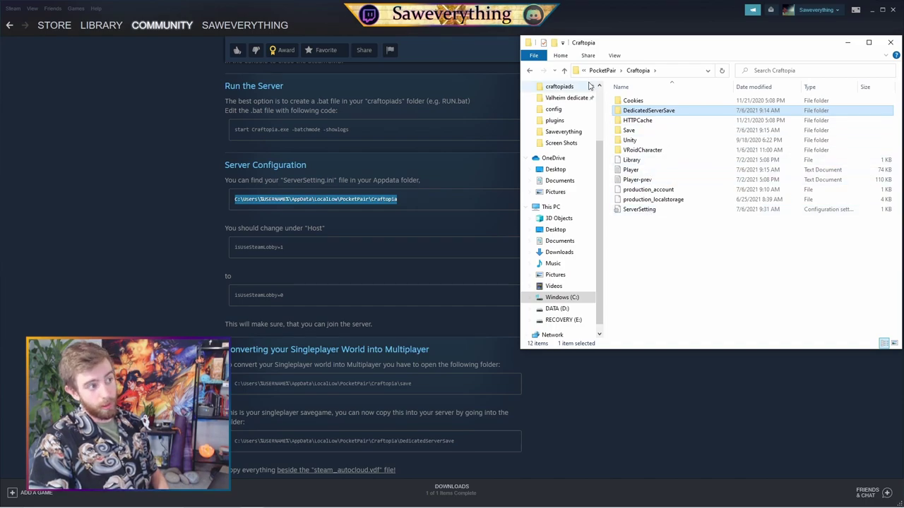
- Open the ServerSetting file from the Craftopia folder and highlight the world name value under GameWorld
double_click(658, 113)
click(564, 70)
double_click(641, 209)
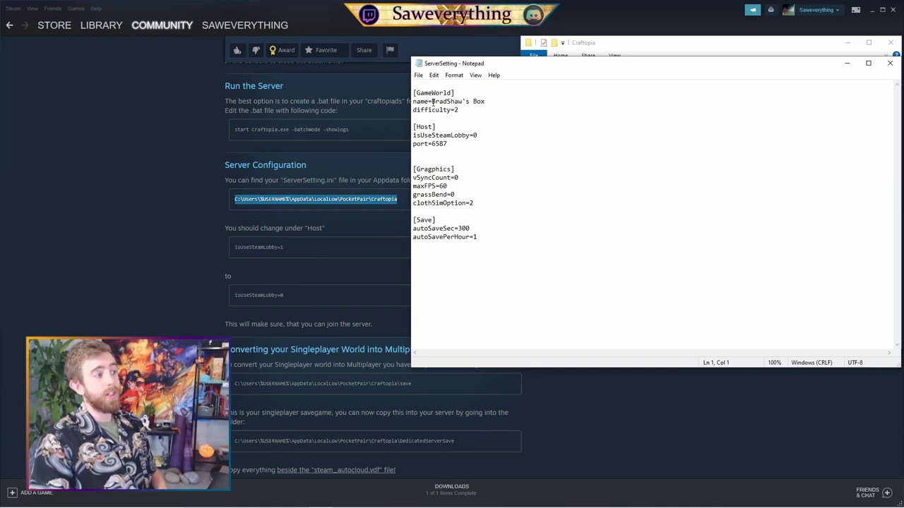
drag(432, 102, 486, 101)
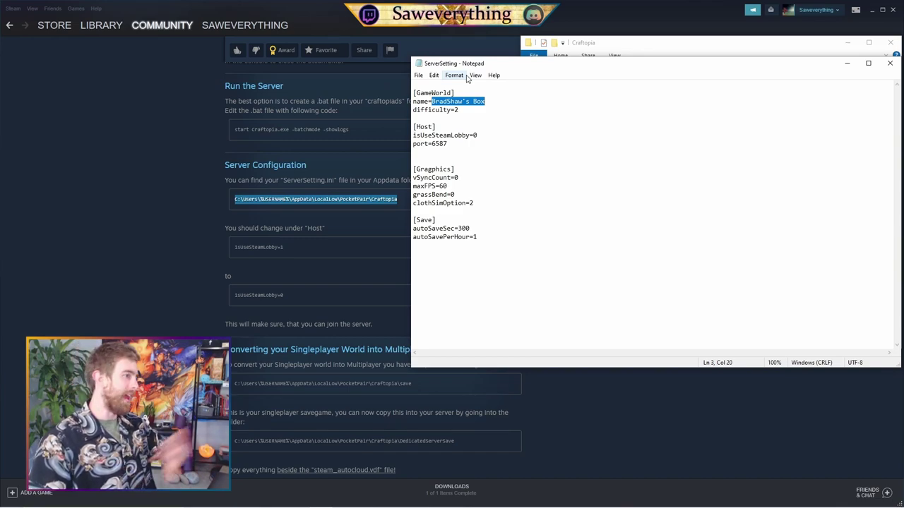
- Return to the Steam guide, review its conversion and FAQ sections, and highlight the required UDP/TCP port in the introduction
click(650, 420)
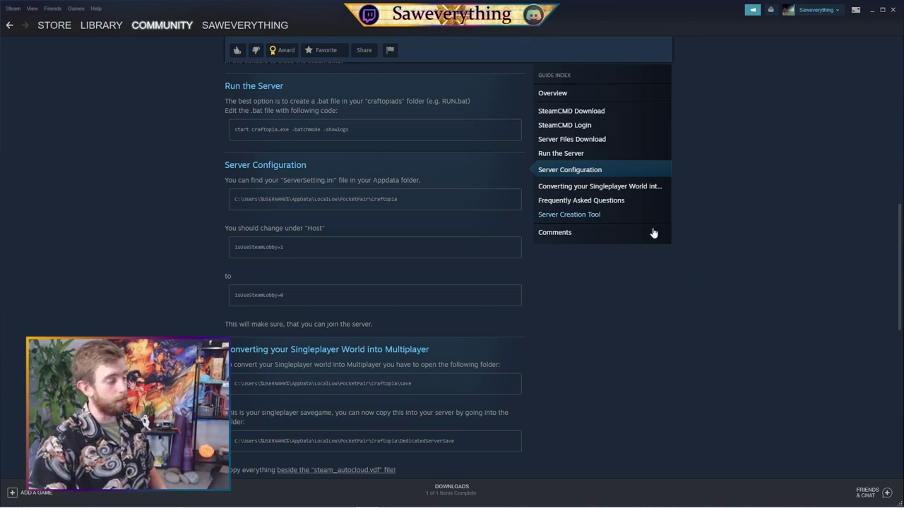
scroll(647, 318, down, 5)
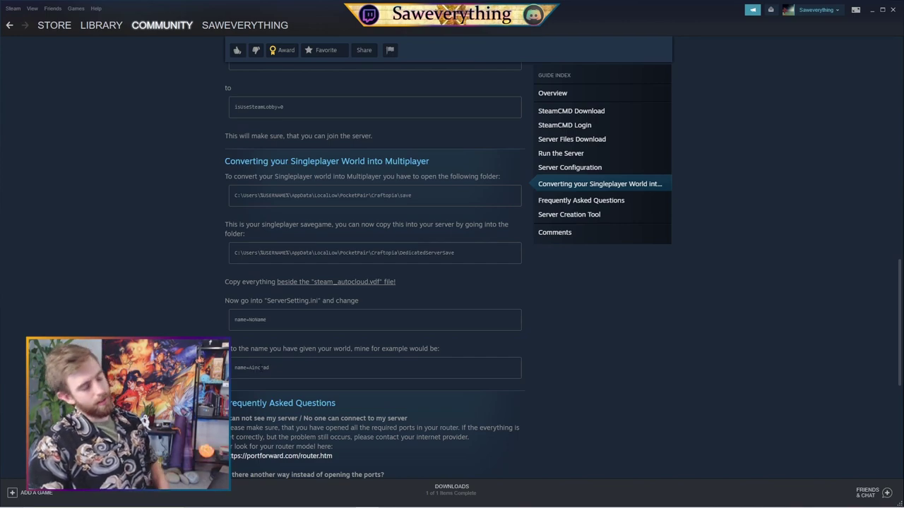
scroll(642, 367, down, 1)
scroll(643, 371, down, 3)
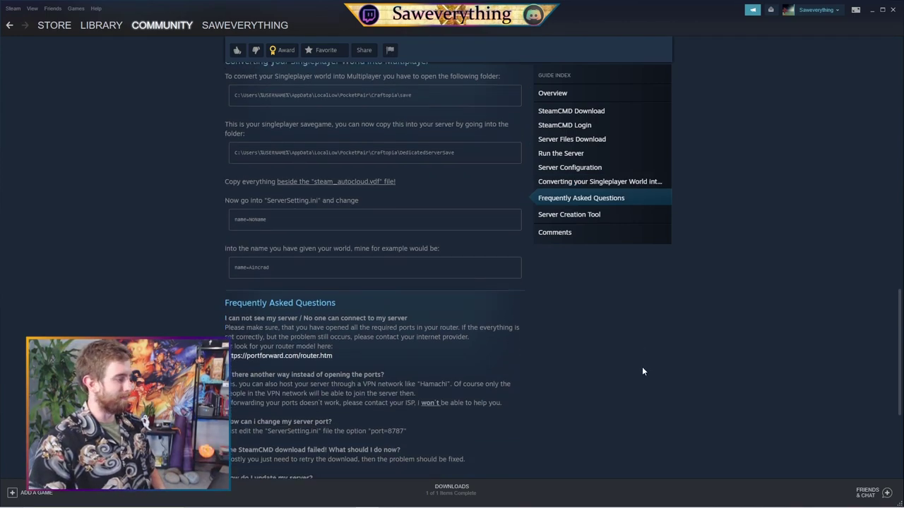
scroll(643, 370, up, 4)
scroll(643, 370, up, 3)
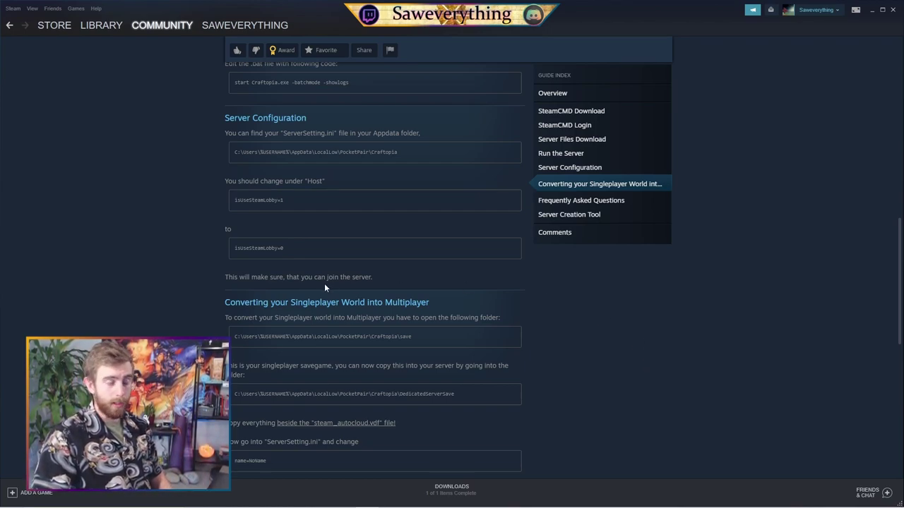
scroll(325, 284, up, 15)
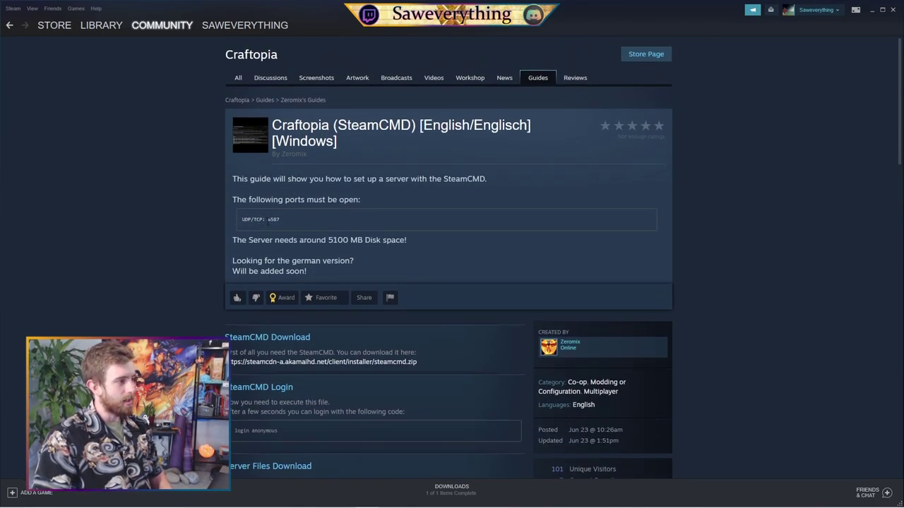
drag(267, 219, 288, 222)
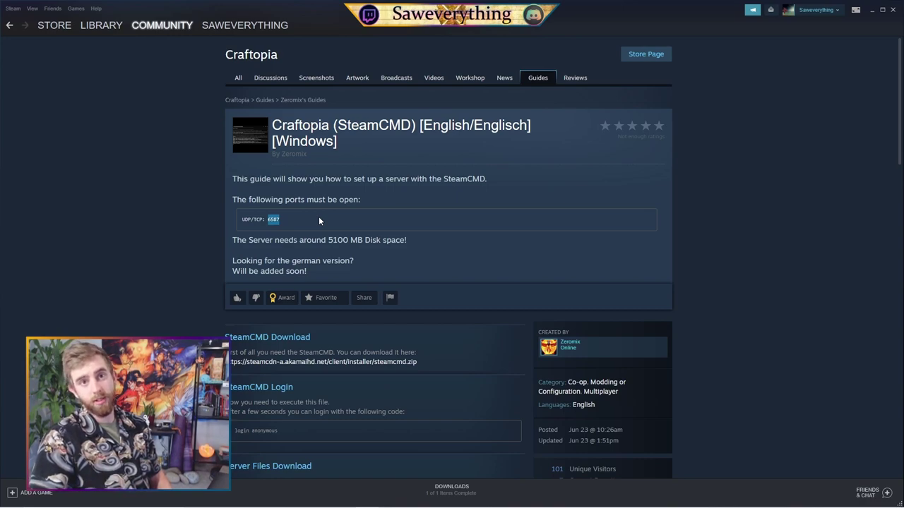
click(187, 197)
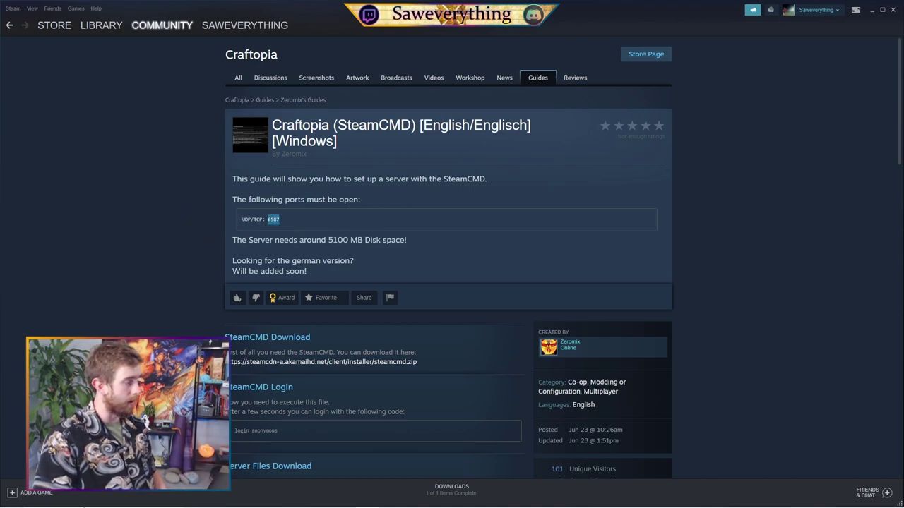
- Search Windows for "fire", open Windows Defender Firewall, and bring up its advanced settings in a maximised window
click(102, 499)
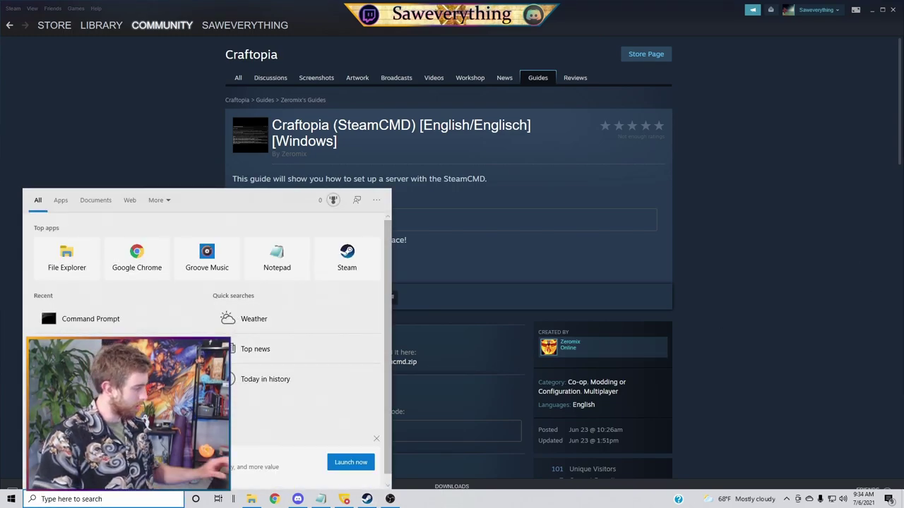
text(fire)
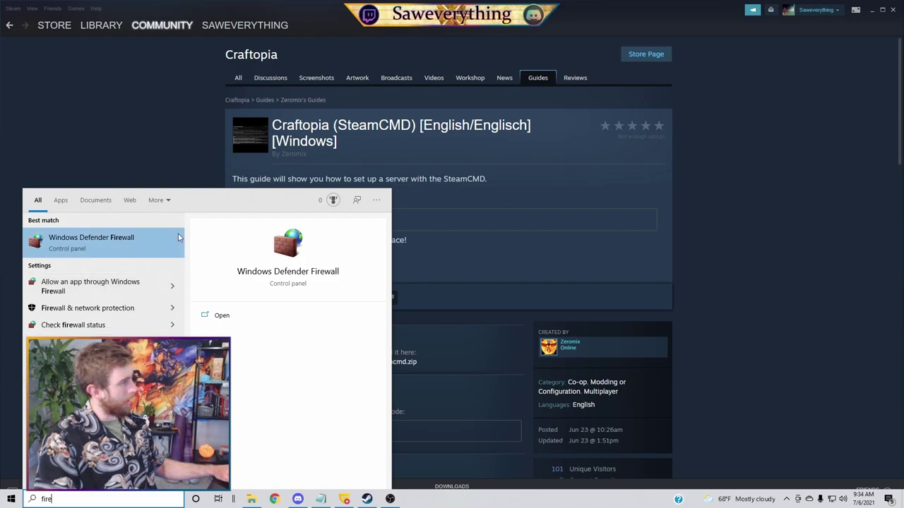
click(138, 238)
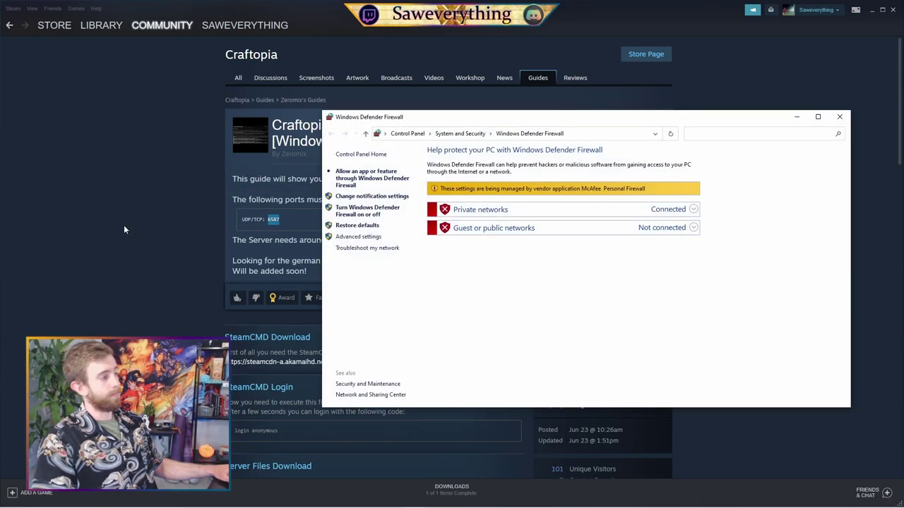
click(358, 238)
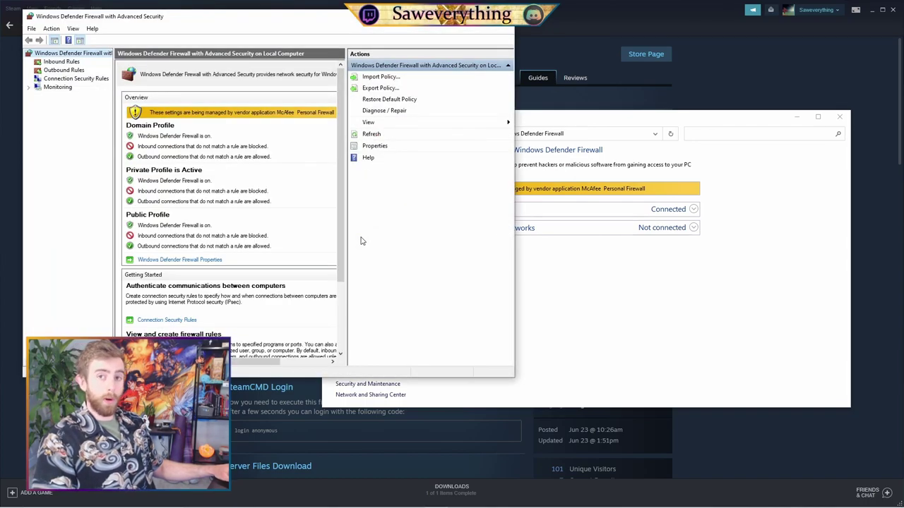
click(482, 21)
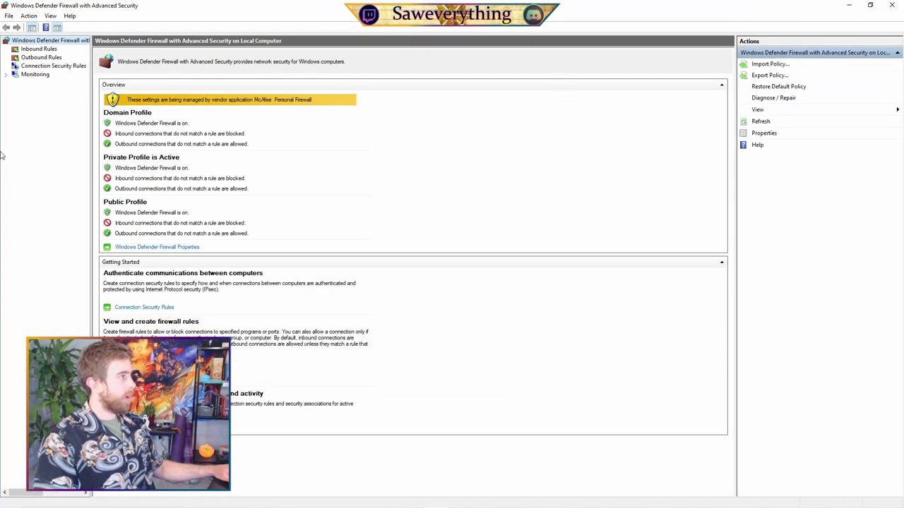
- Examine the Craftopia DS entries in the firewall's outbound and inbound rules, selecting the TCP and UDP inbound rules
click(40, 49)
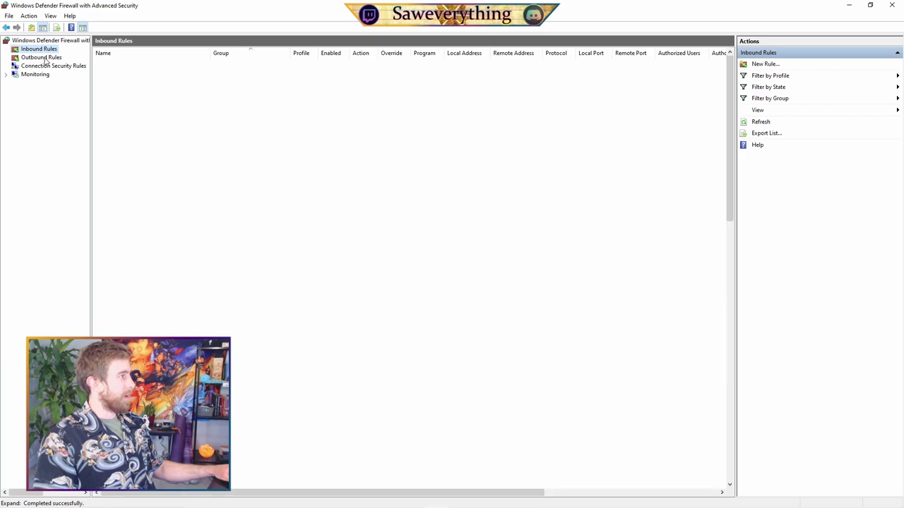
click(42, 58)
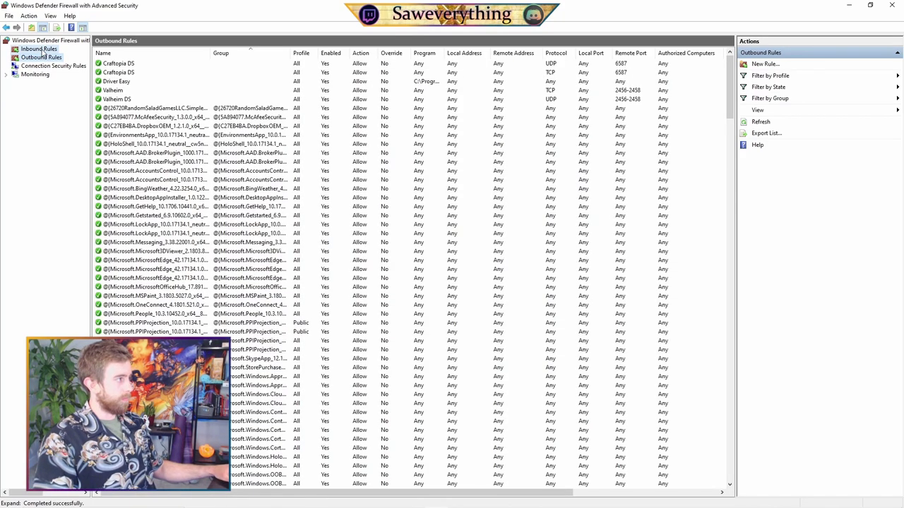
click(42, 50)
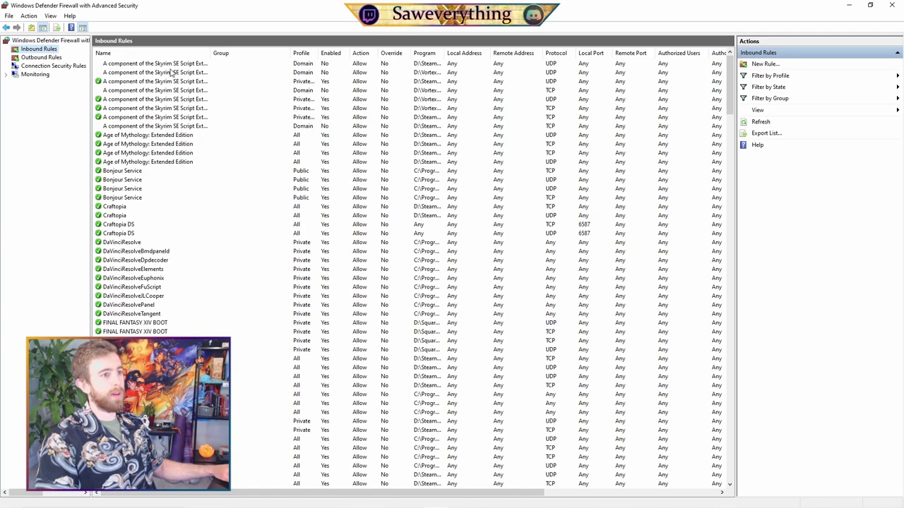
click(121, 225)
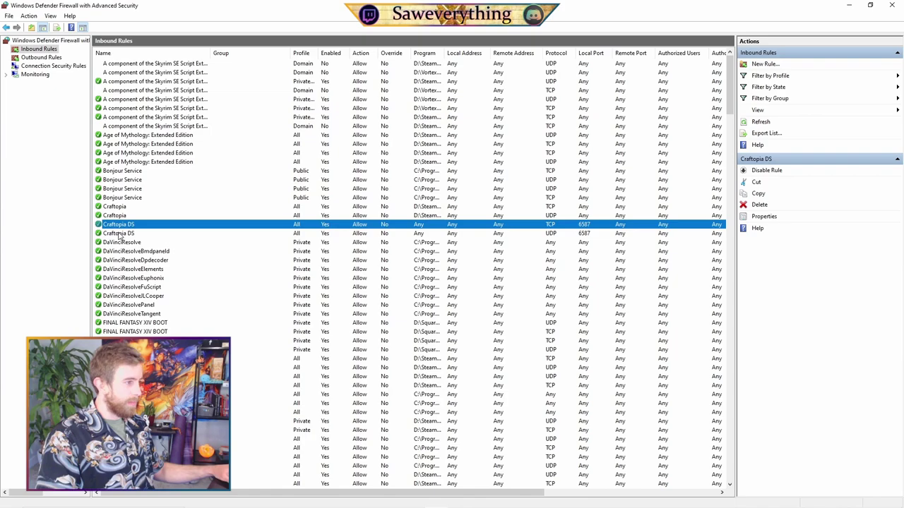
click(118, 233)
click(128, 225)
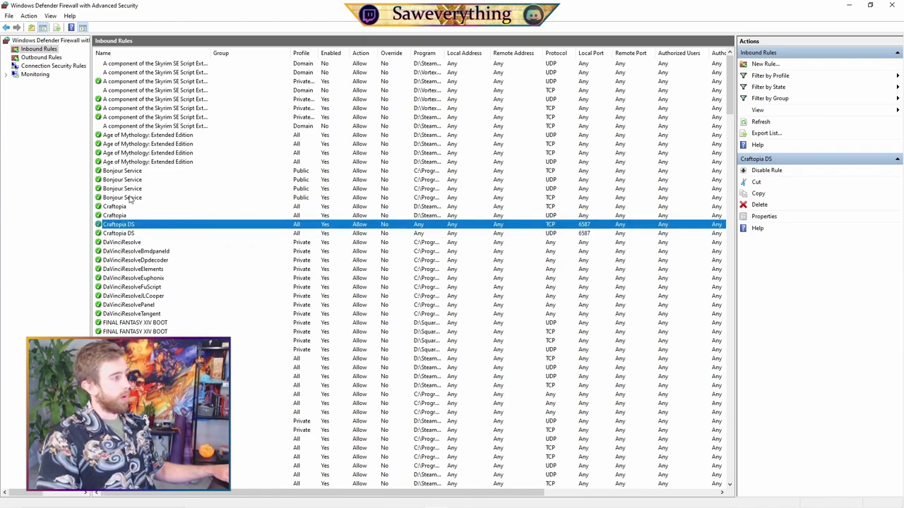
- Walk through a new inbound port rule allowing TCP on local port 6587 for all profiles, and cancel it at the naming stage
click(791, 65)
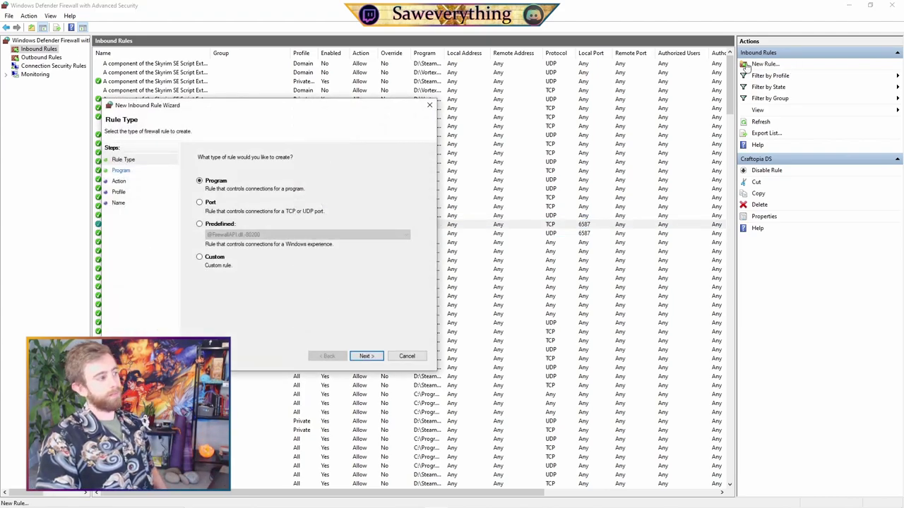
click(200, 203)
click(373, 356)
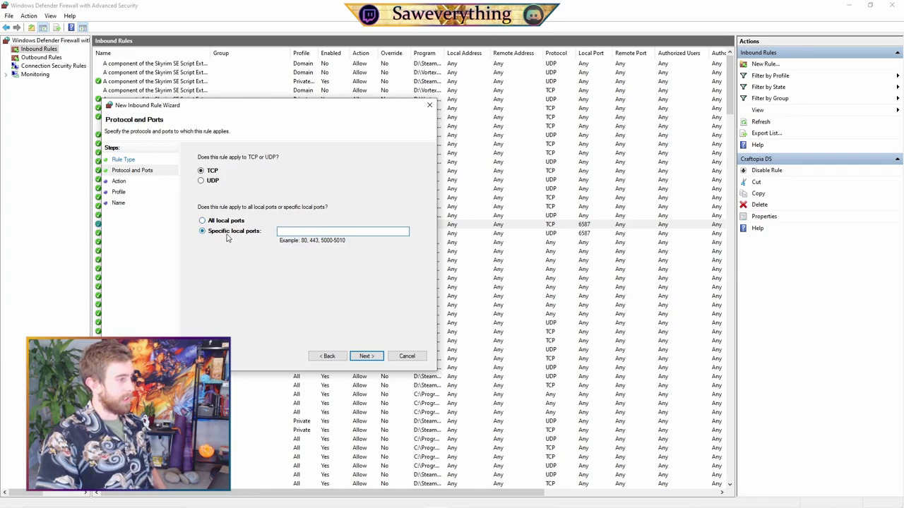
text(6587)
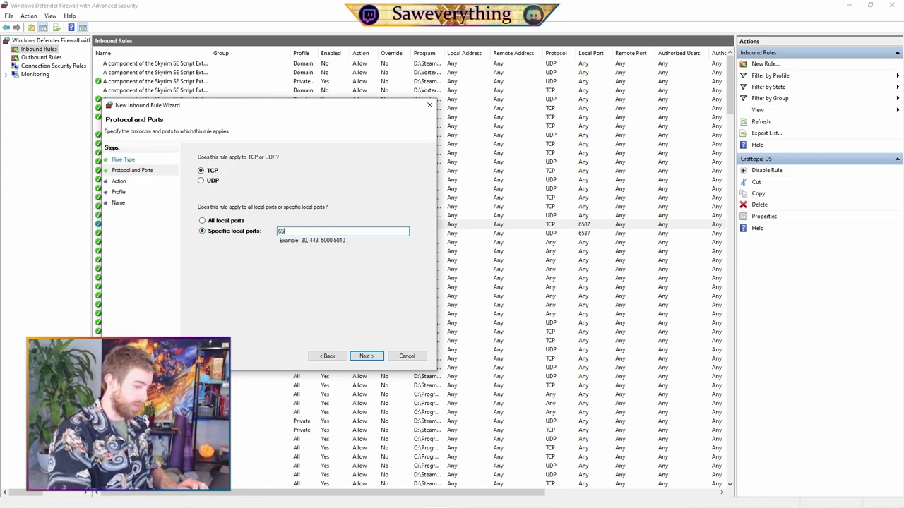
click(368, 356)
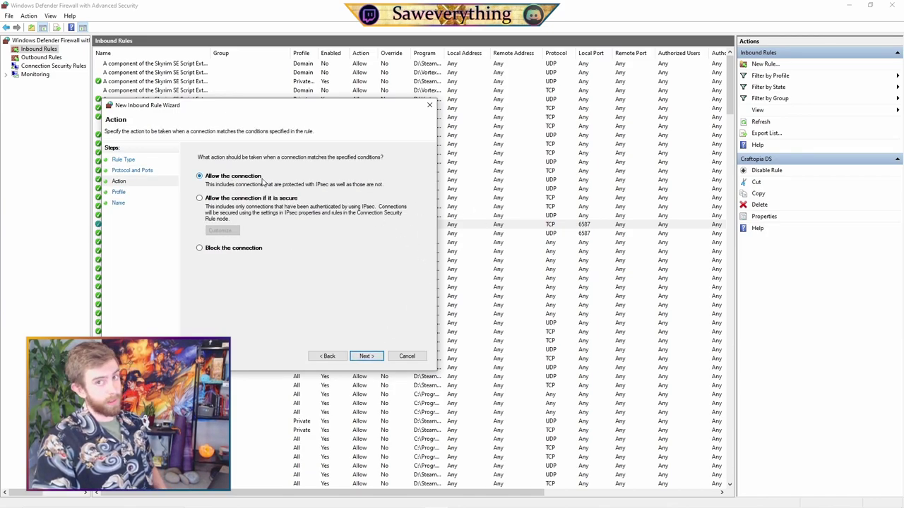
click(367, 356)
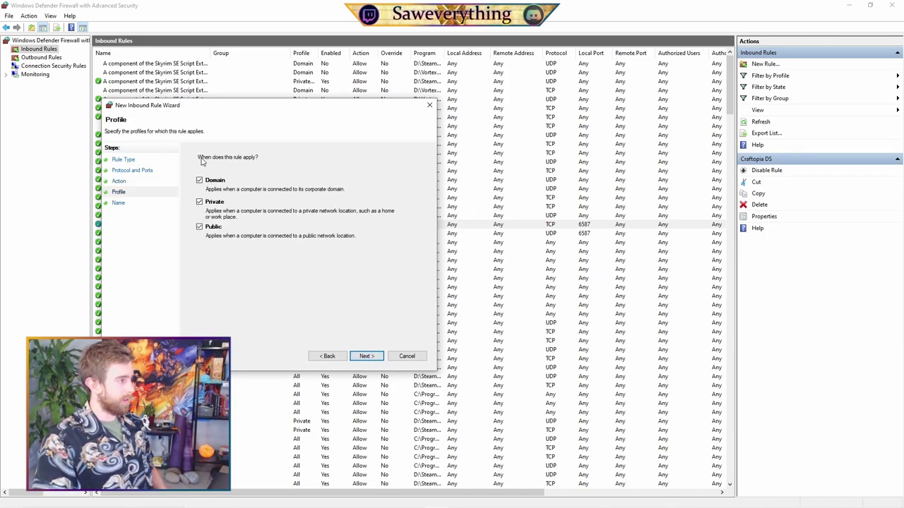
click(366, 356)
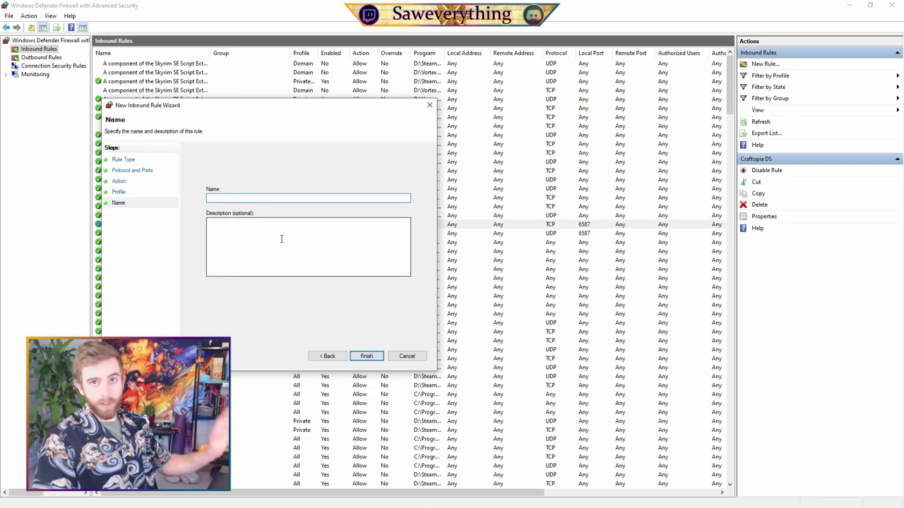
click(407, 357)
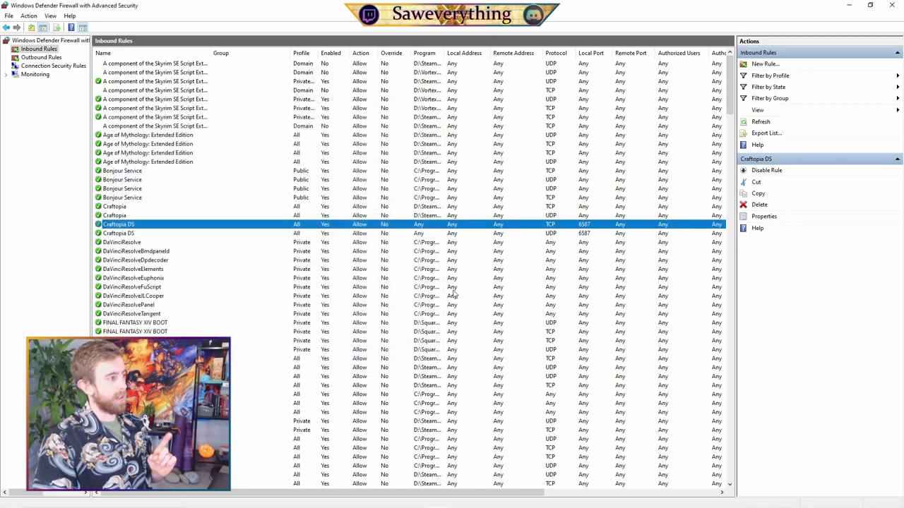
- Walk through a new inbound port rule allowing UDP on local port 6587 for all profiles, and cancel it at the naming stage
click(764, 64)
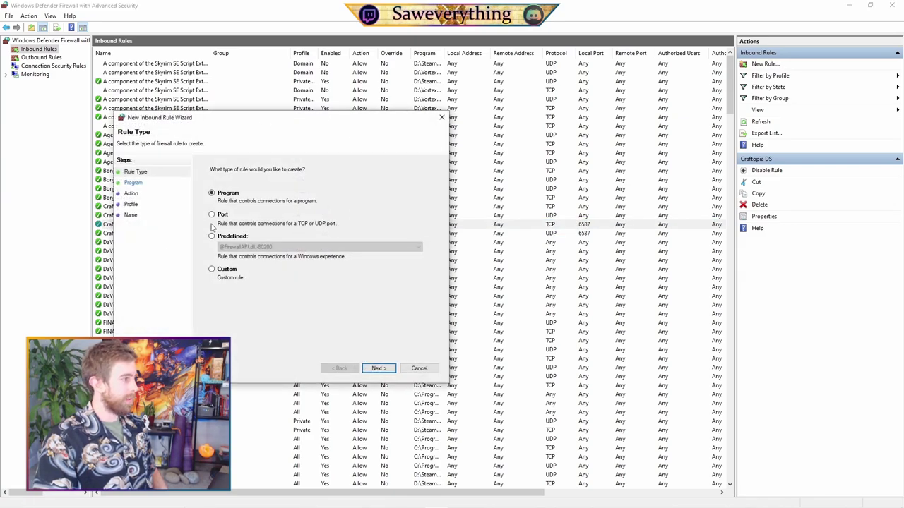
click(211, 214)
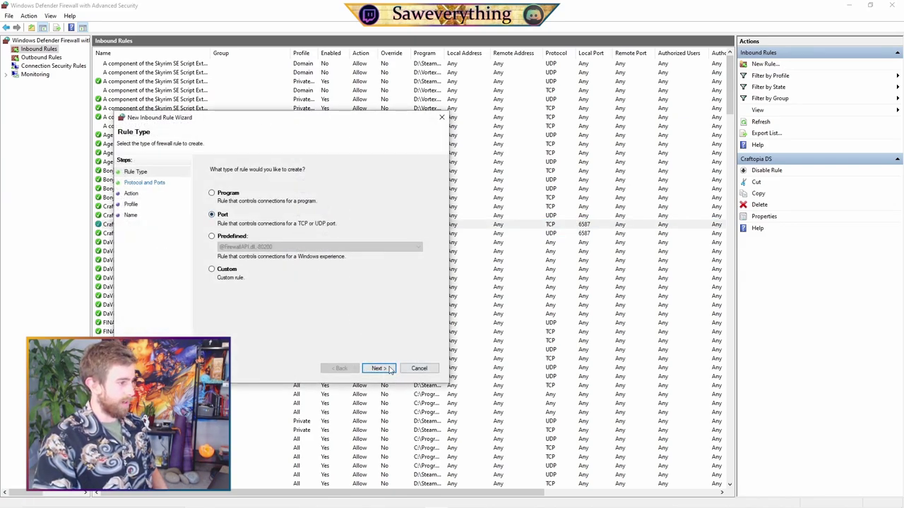
click(381, 369)
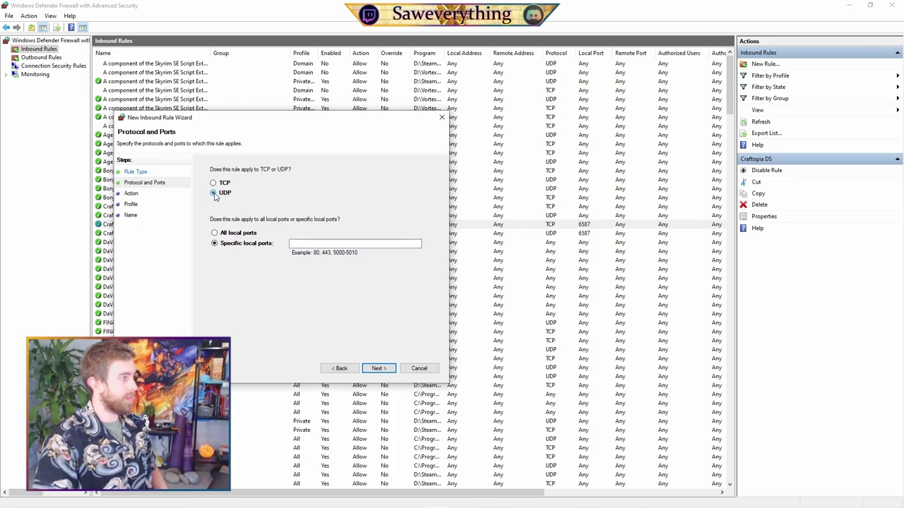
click(308, 241)
text(6587)
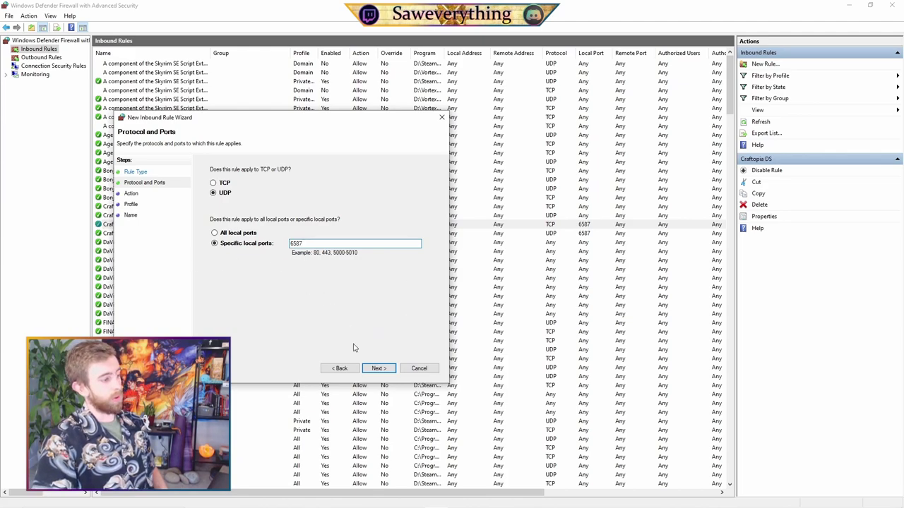
click(377, 368)
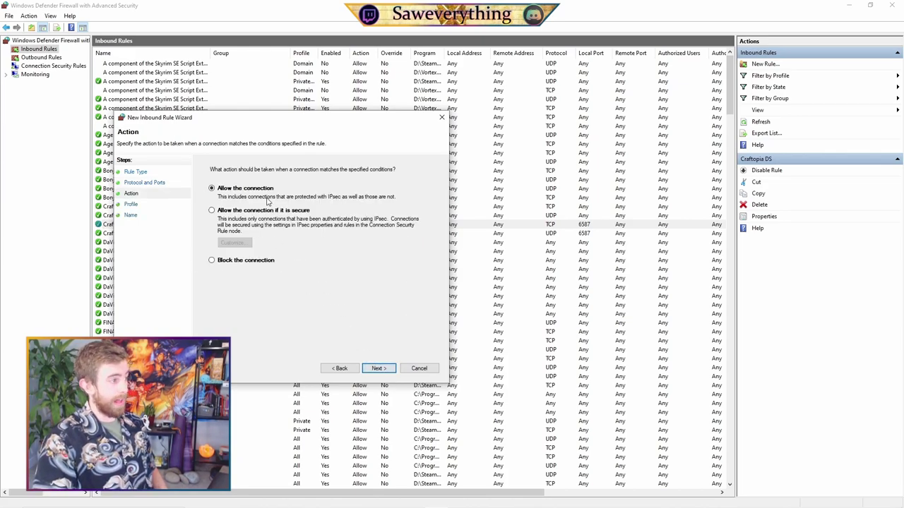
click(378, 368)
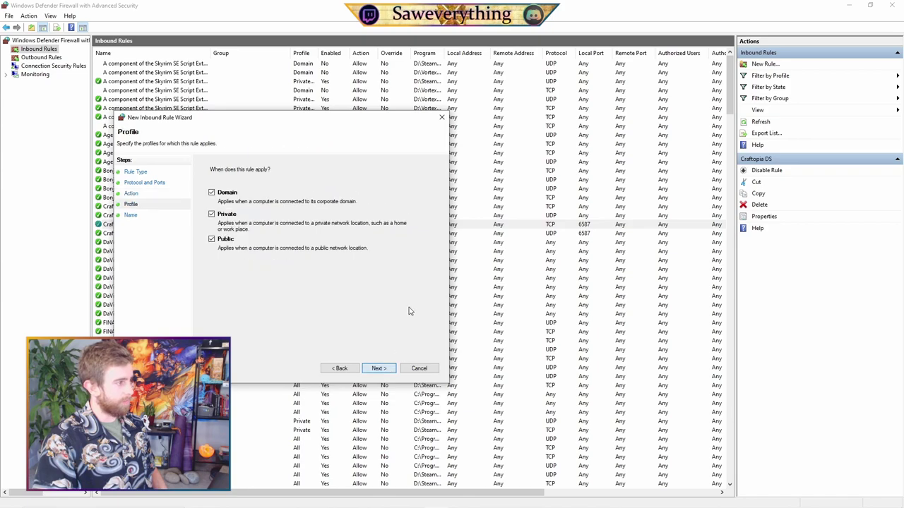
click(378, 368)
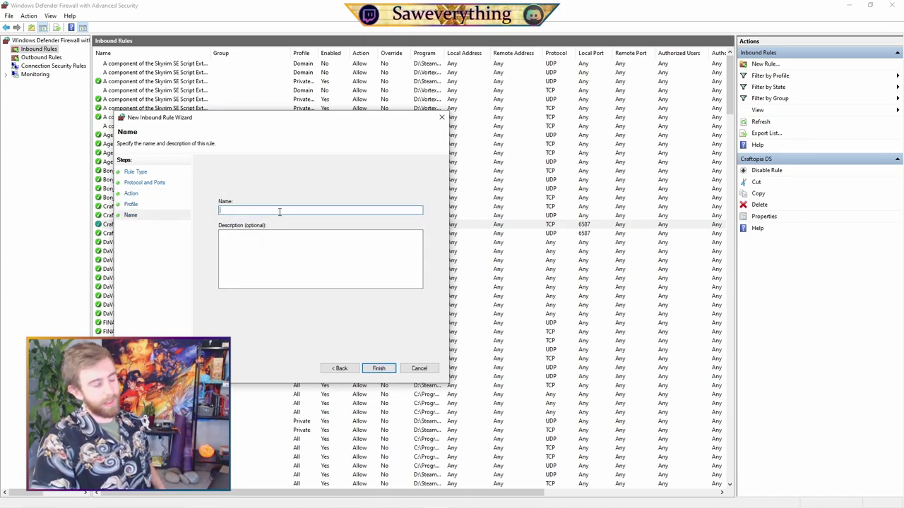
click(418, 368)
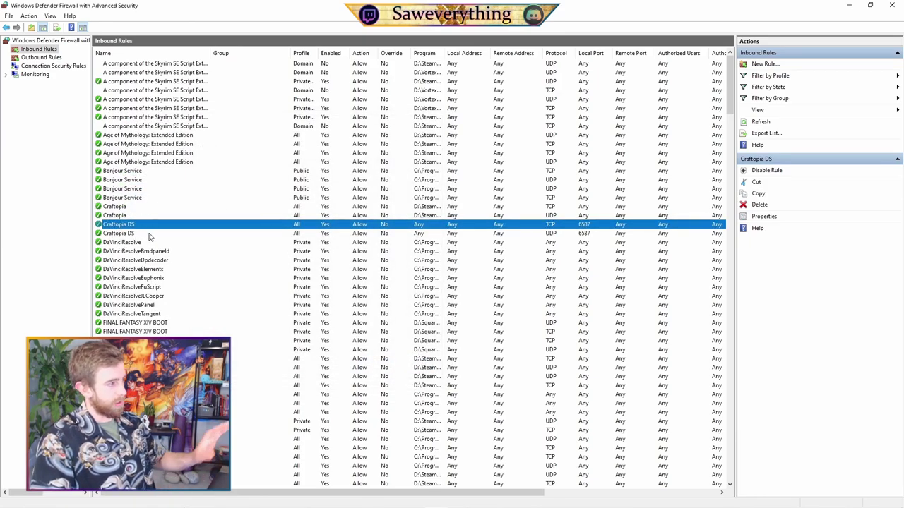
- Examine the protocol and port settings of the existing Craftopia DS TCP and UDP inbound rules, closing each without changes
double_click(153, 227)
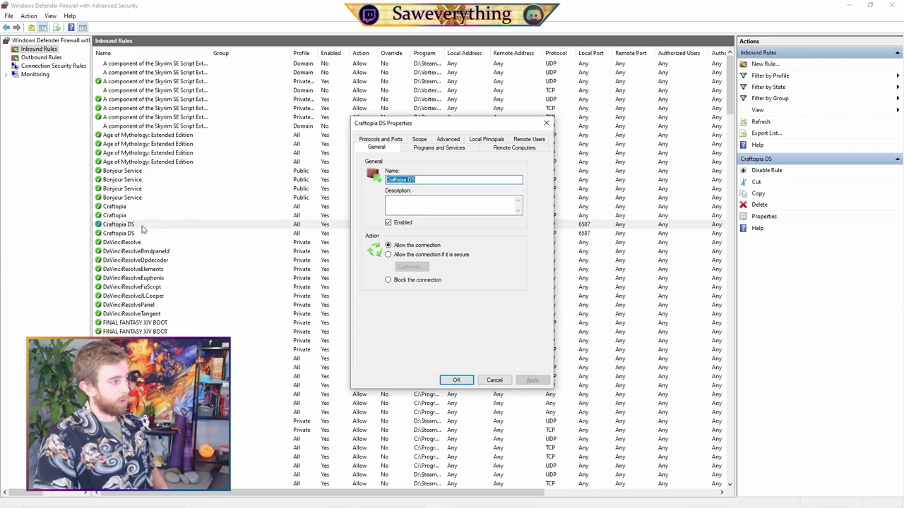
click(401, 141)
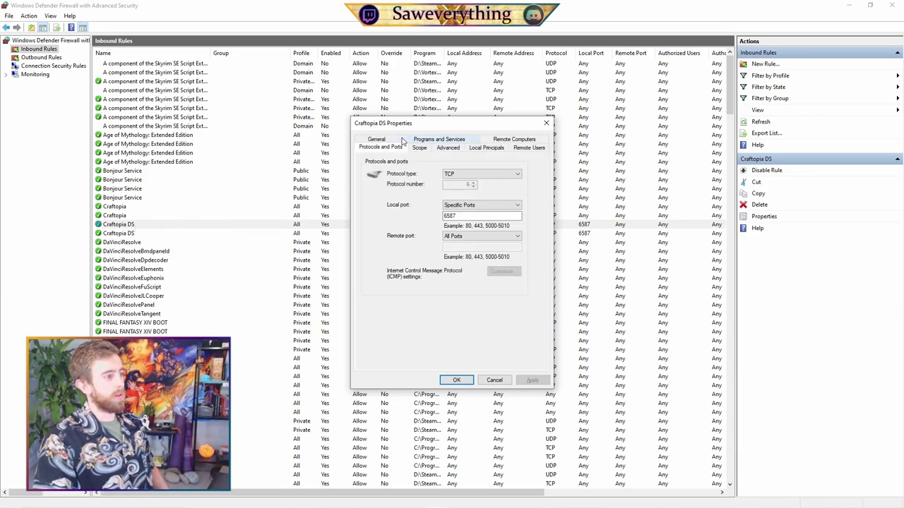
click(482, 215)
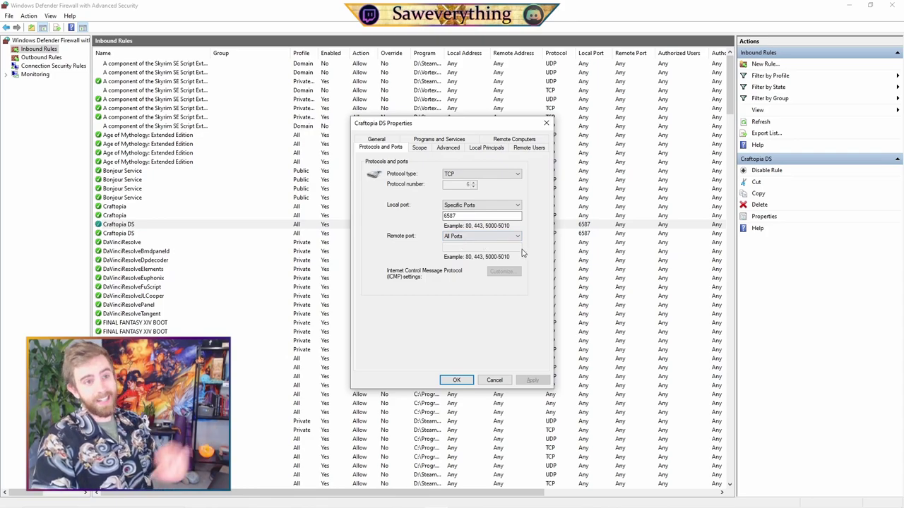
click(546, 125)
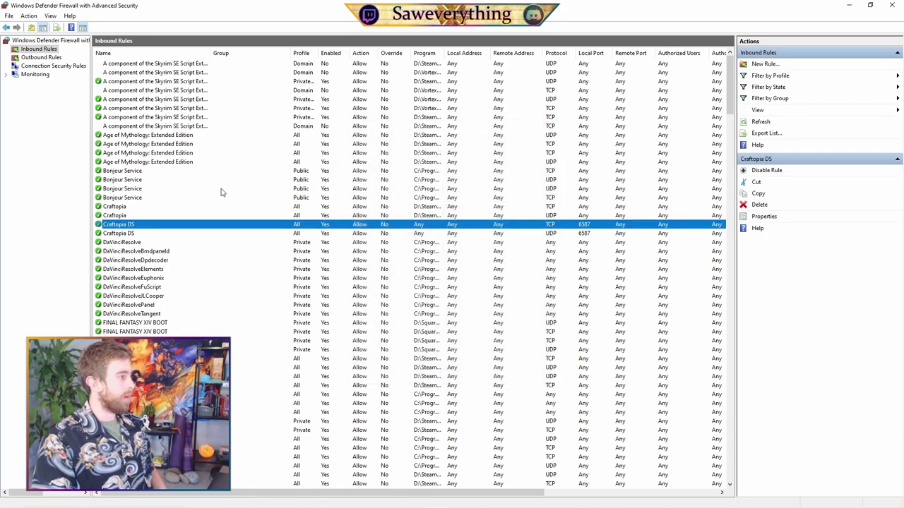
double_click(138, 233)
click(377, 140)
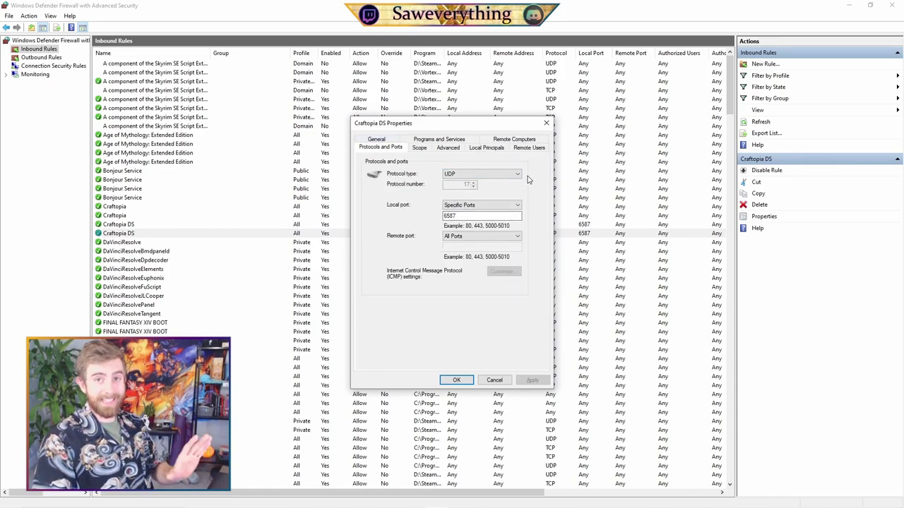
click(546, 125)
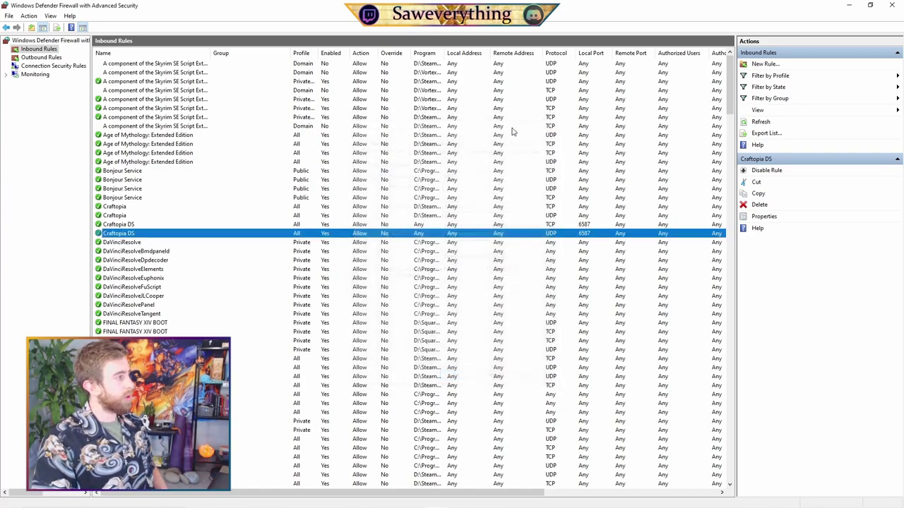
- Walk through a new outbound port rule allowing TCP on remote port 6587 for all profiles, and close it at the naming stage
click(41, 57)
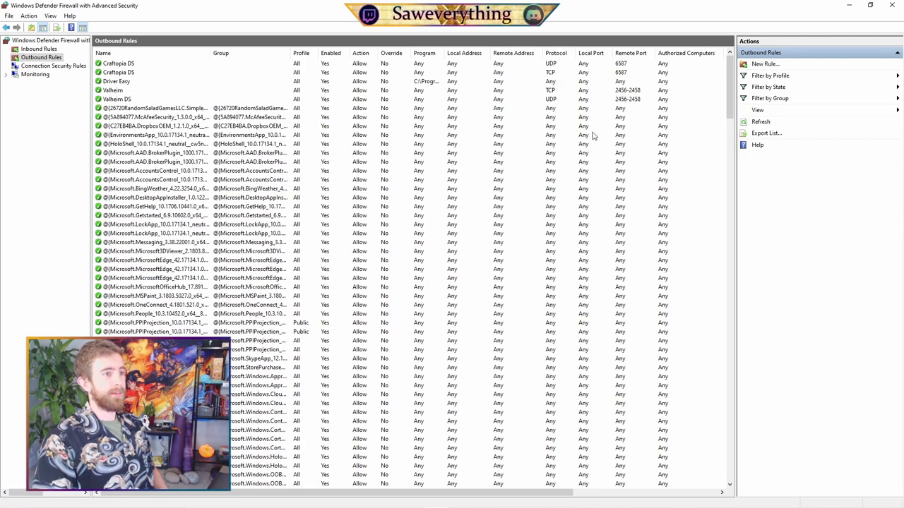
click(774, 64)
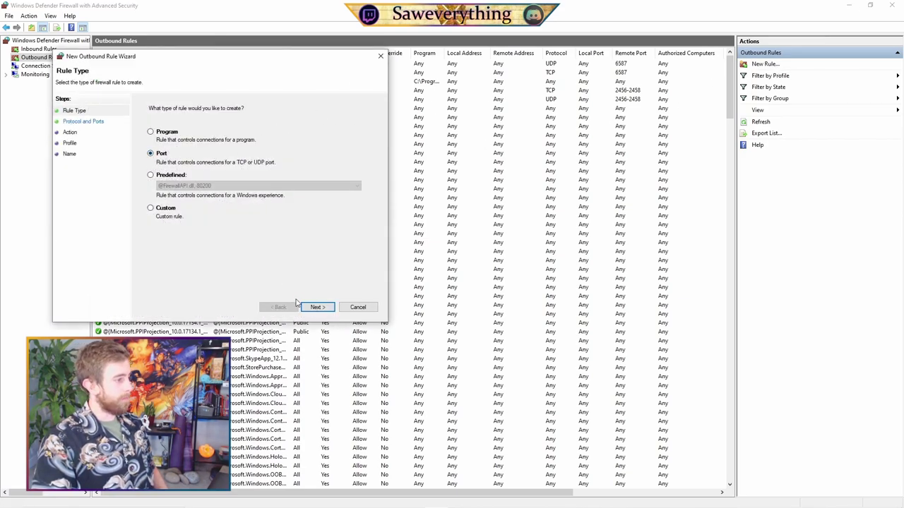
click(317, 307)
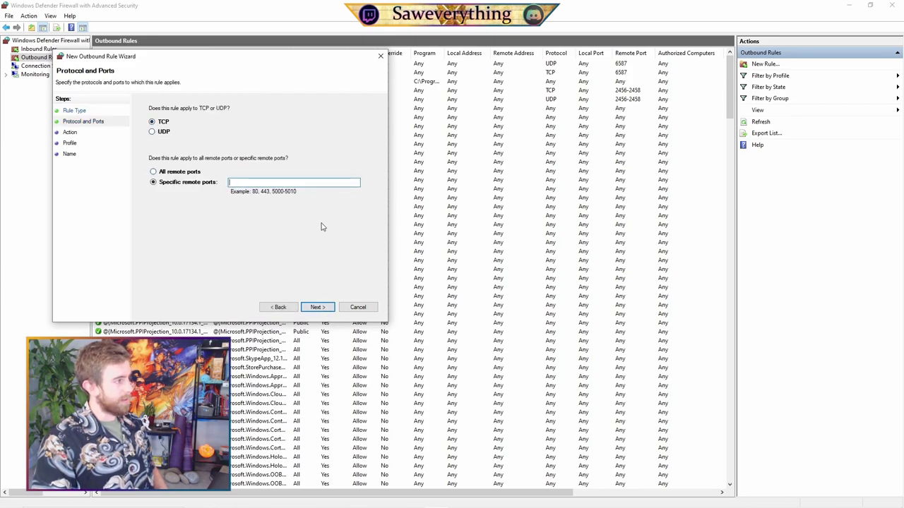
text(6587)
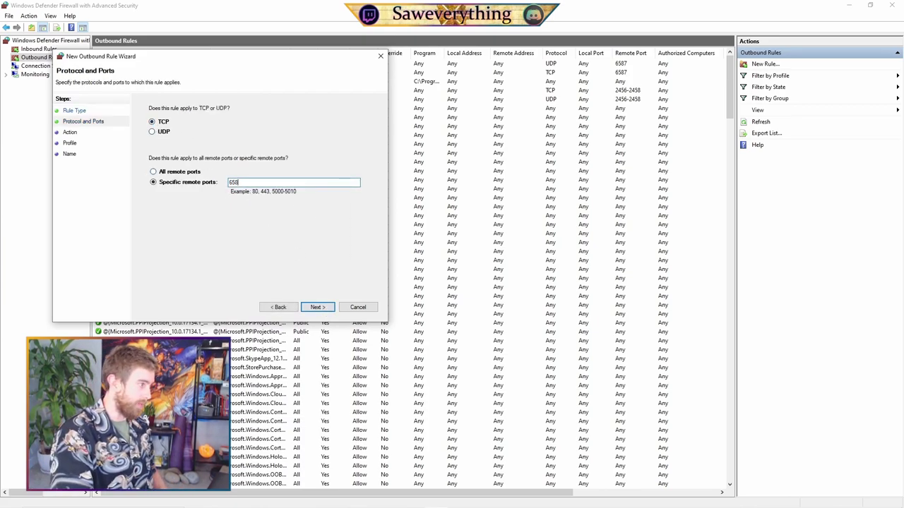
click(317, 307)
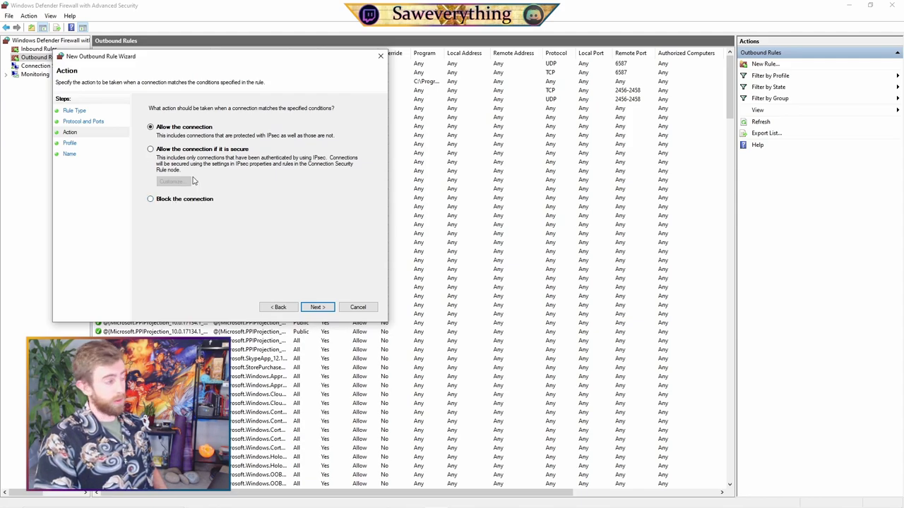
click(331, 310)
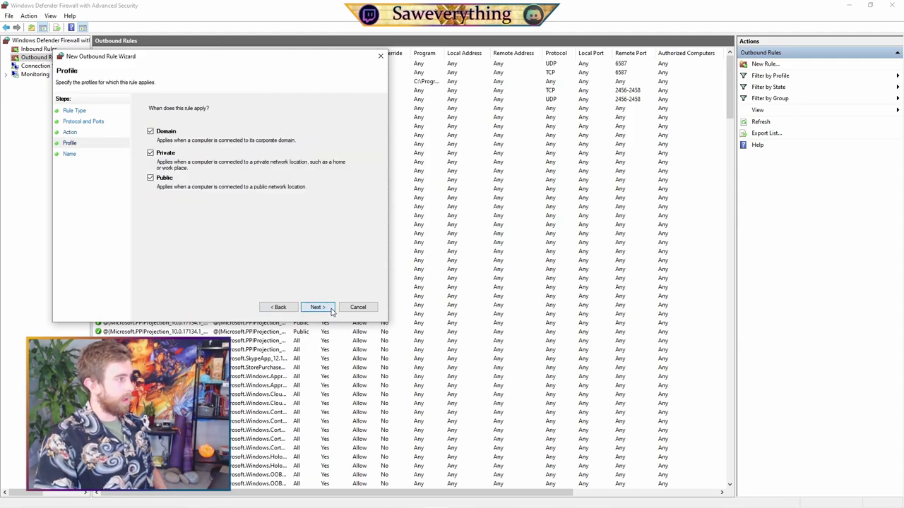
click(318, 308)
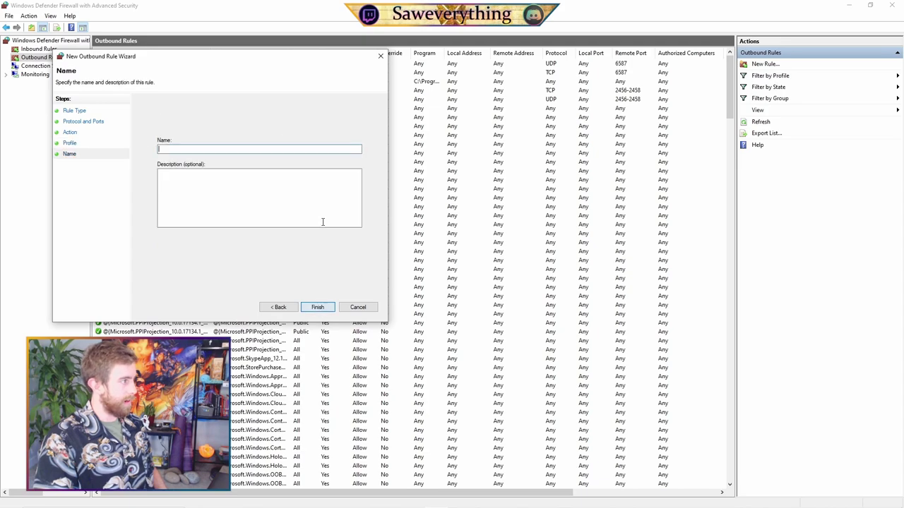
click(380, 56)
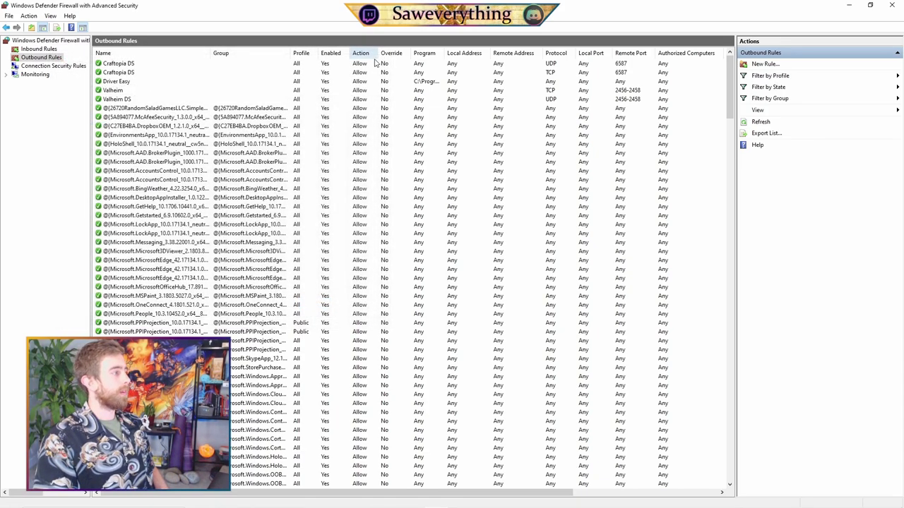
- Walk through a new outbound port rule allowing UDP on remote port 6587 for all profiles, and close it at the naming stage
click(766, 65)
click(170, 167)
click(329, 319)
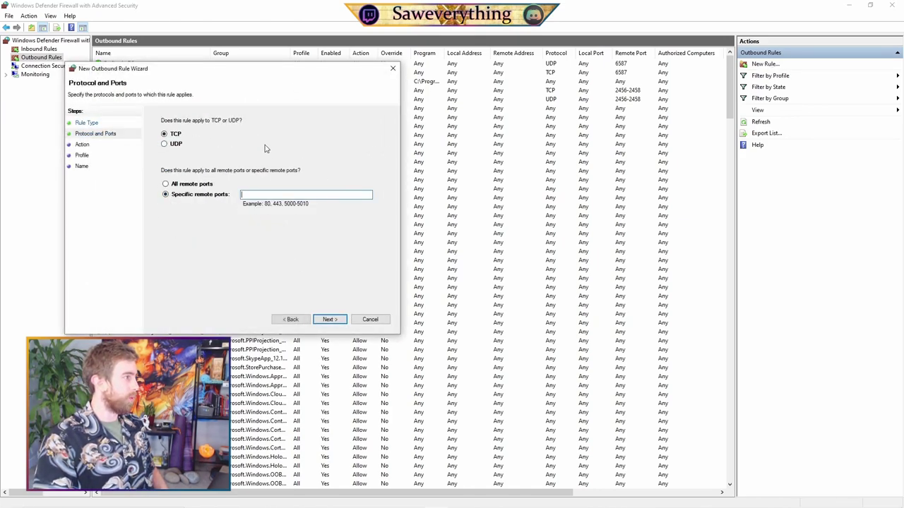
click(167, 146)
click(285, 195)
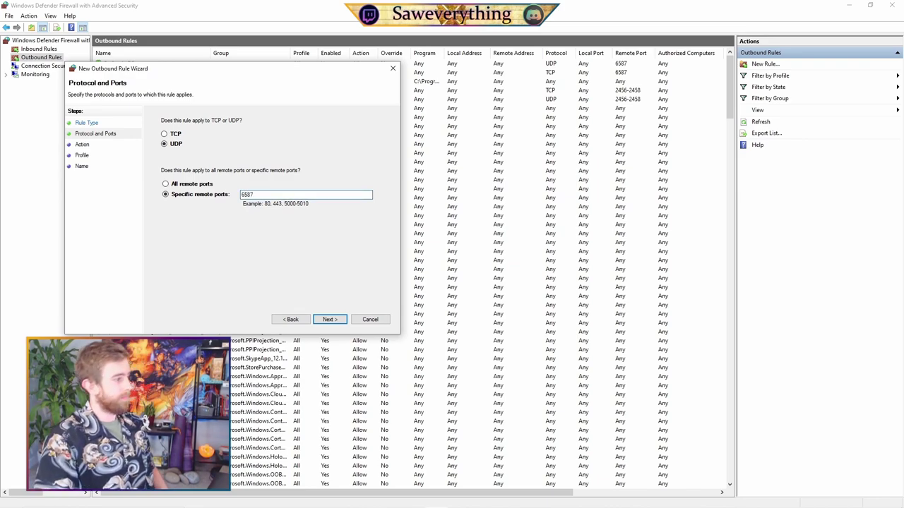
click(338, 319)
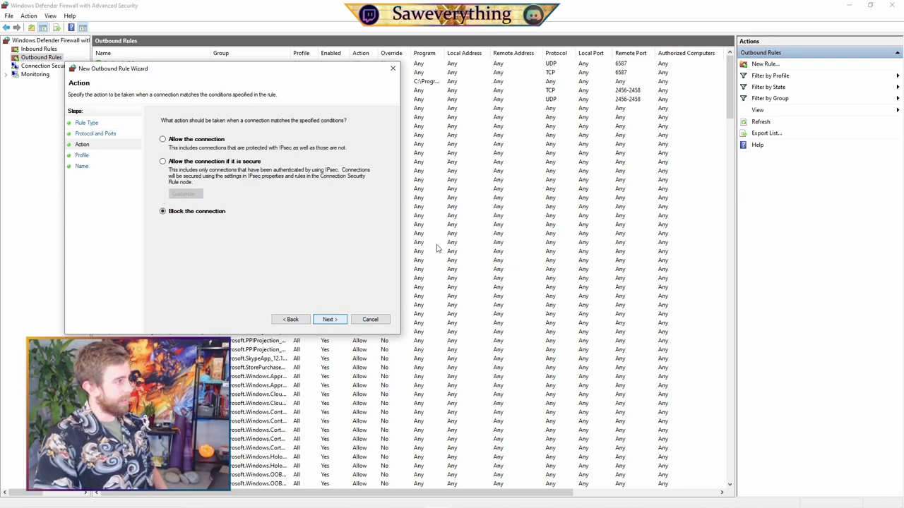
click(163, 140)
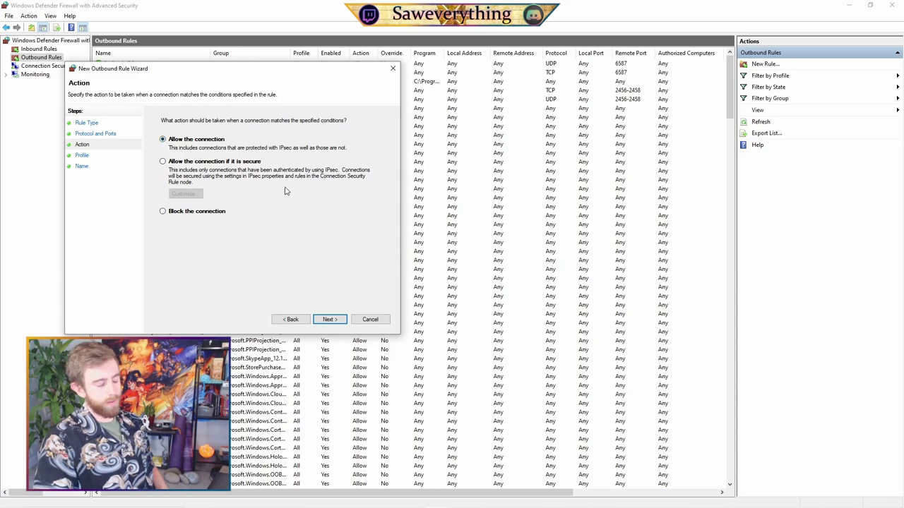
click(328, 319)
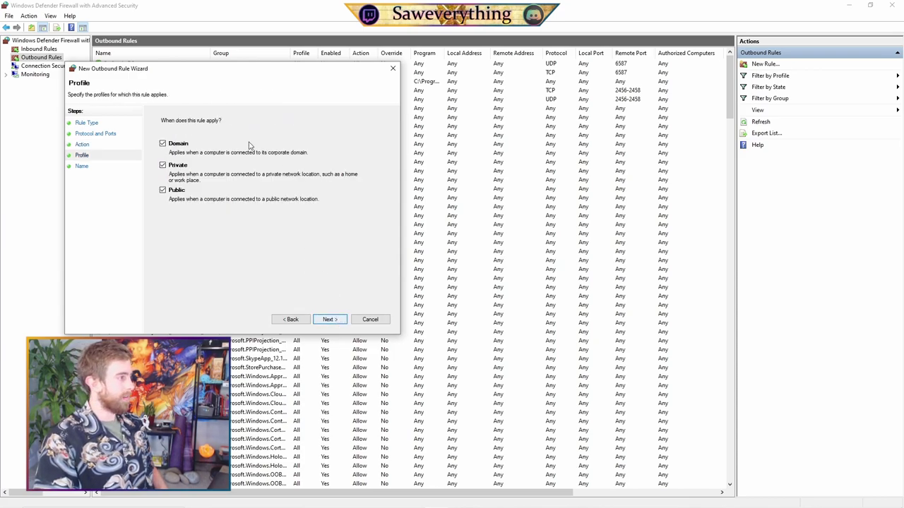
click(332, 319)
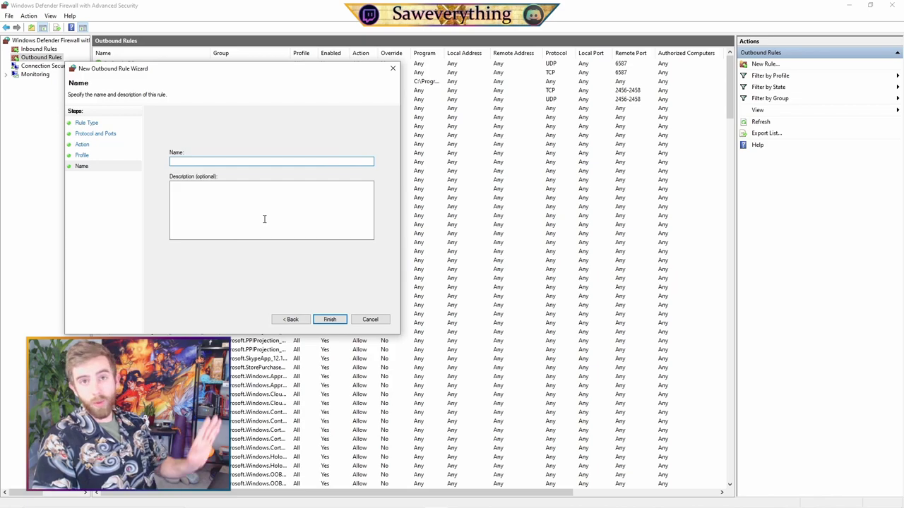
click(391, 68)
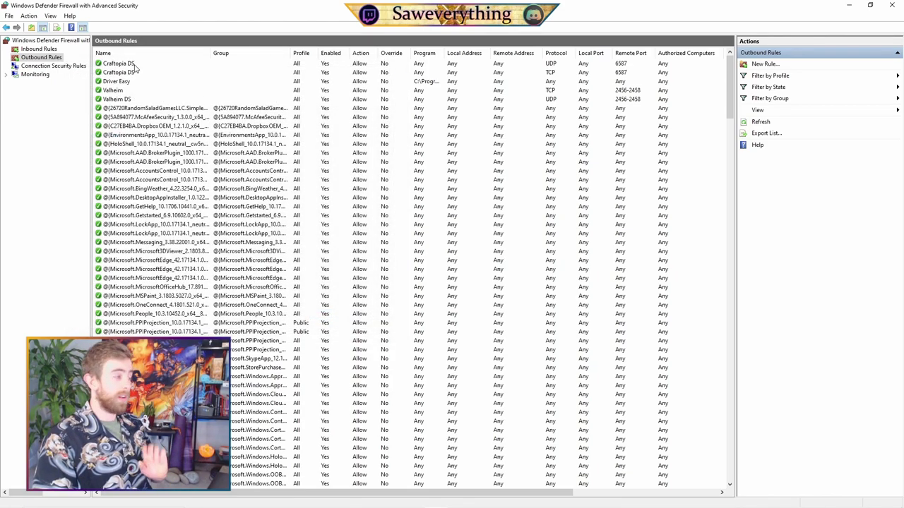
- Examine the protocol and port settings of the existing Craftopia DS UDP and TCP outbound rules, and close both firewall windows
double_click(132, 64)
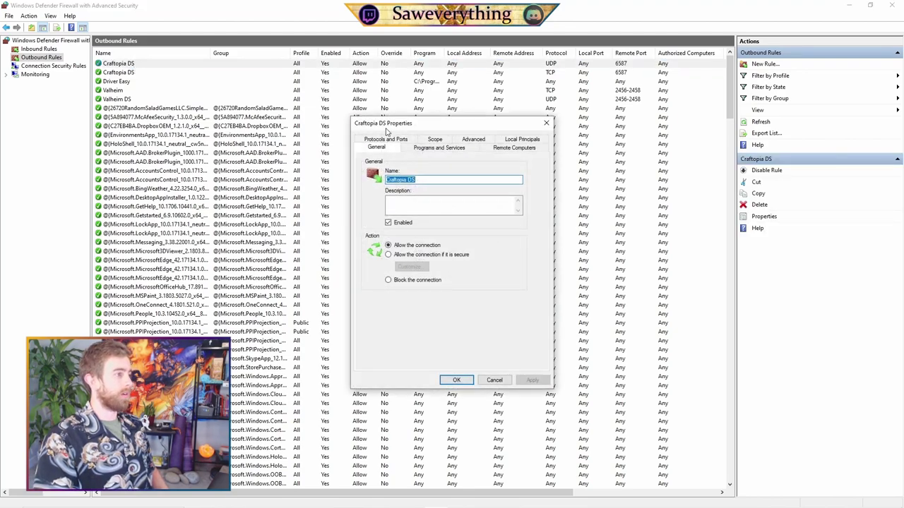
click(400, 140)
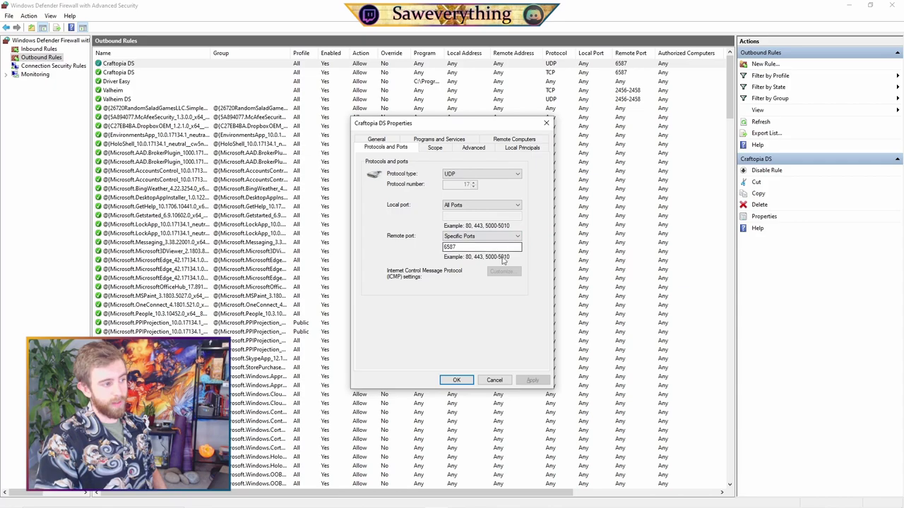
click(546, 124)
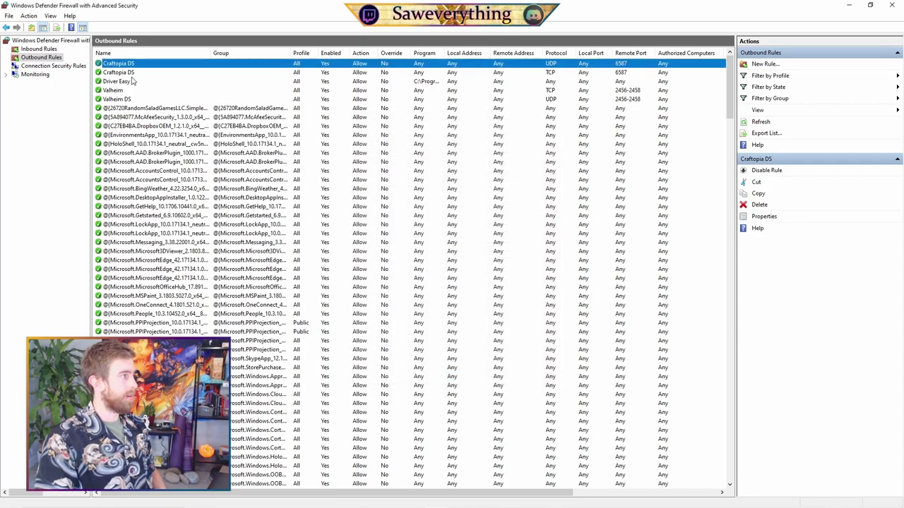
double_click(138, 80)
click(546, 123)
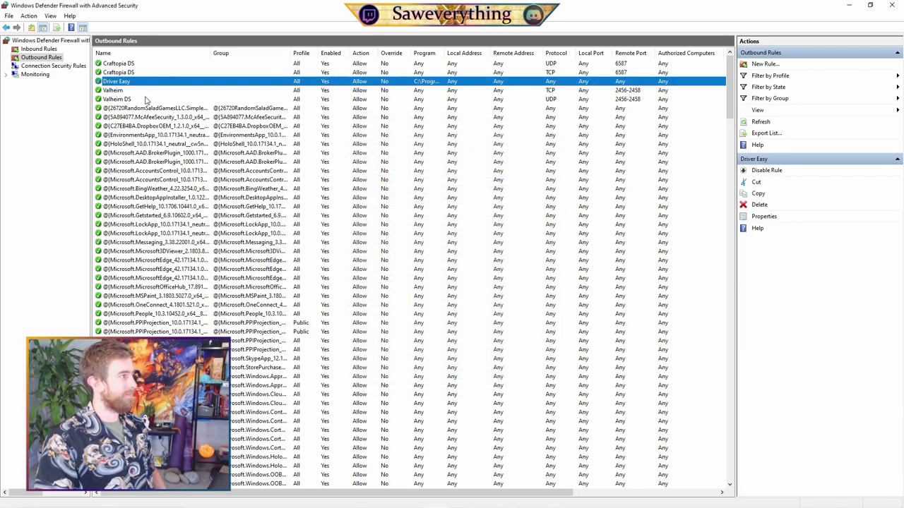
double_click(150, 73)
click(387, 141)
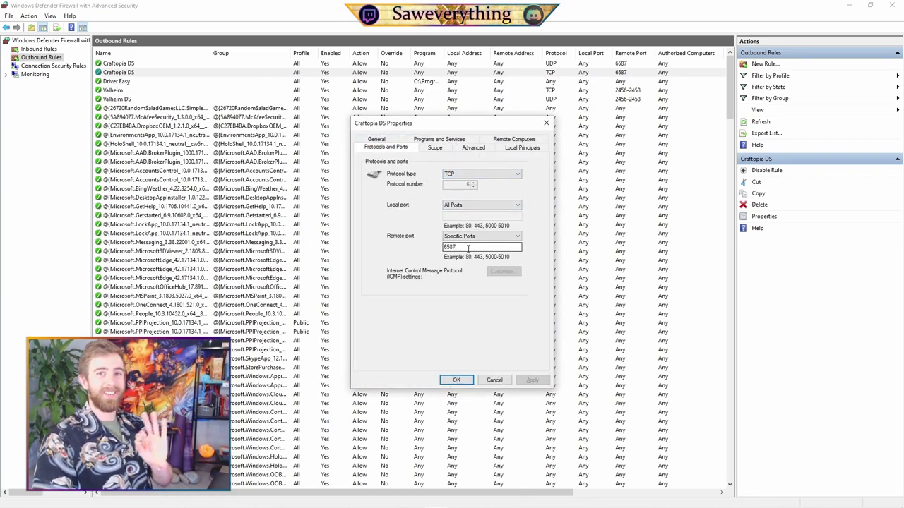
click(546, 124)
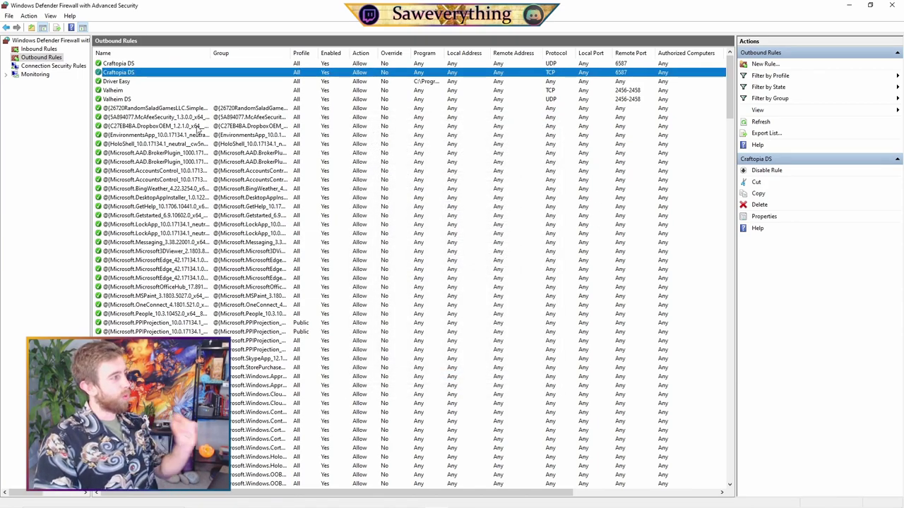
click(896, 6)
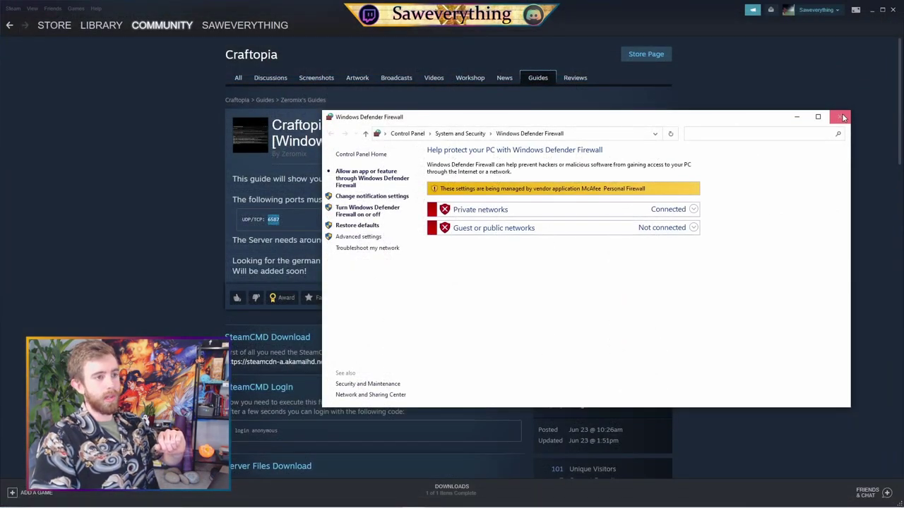
click(842, 115)
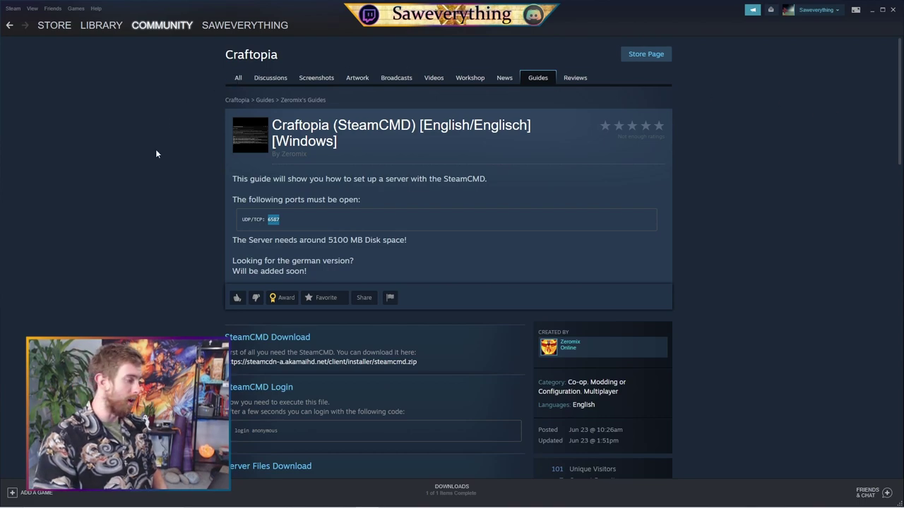
- Open Command Prompt and run ipconfig to list the computer's network configuration
click(12, 499)
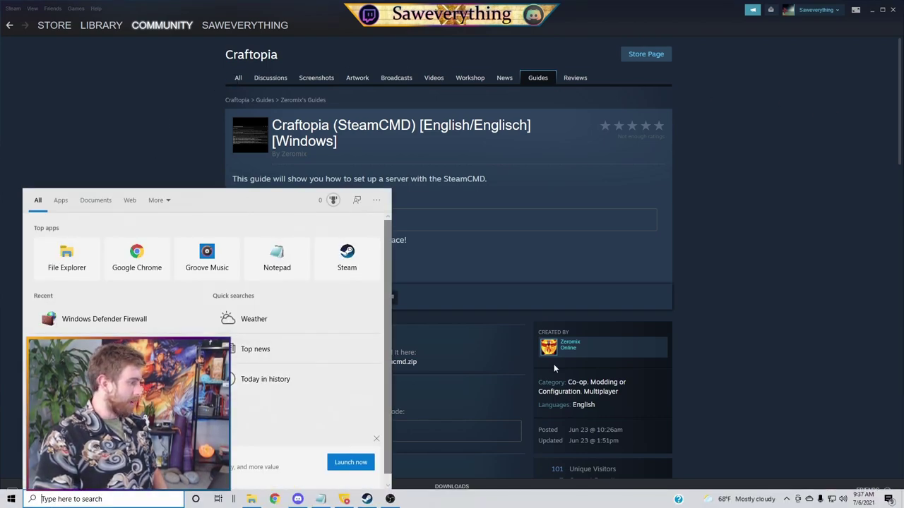
text(cmd)
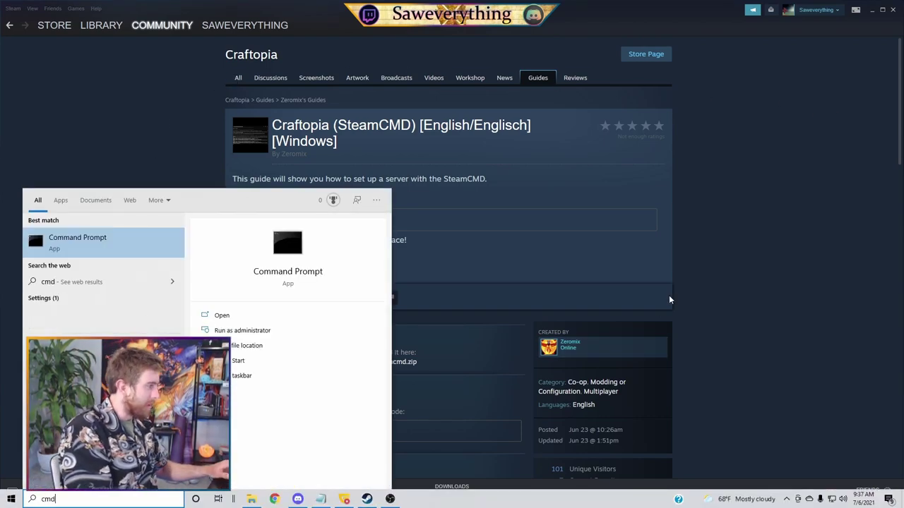
click(118, 240)
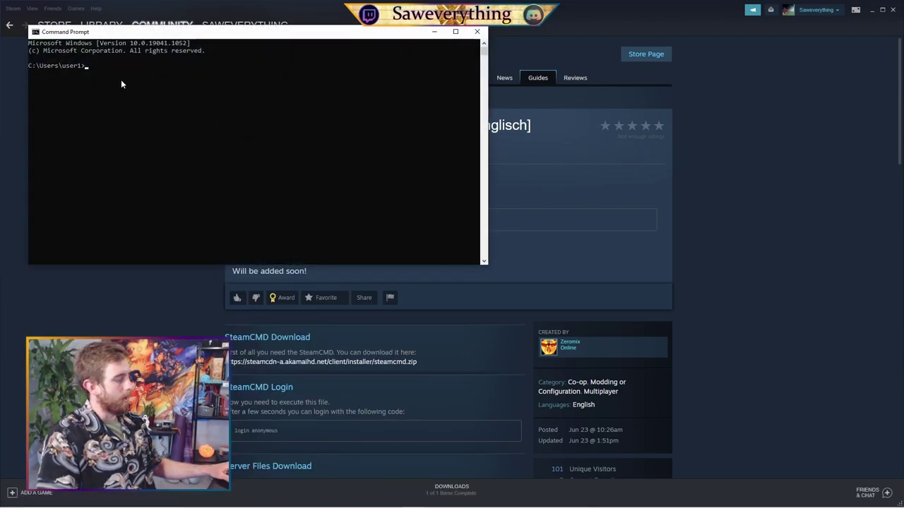
text(ipconfig)
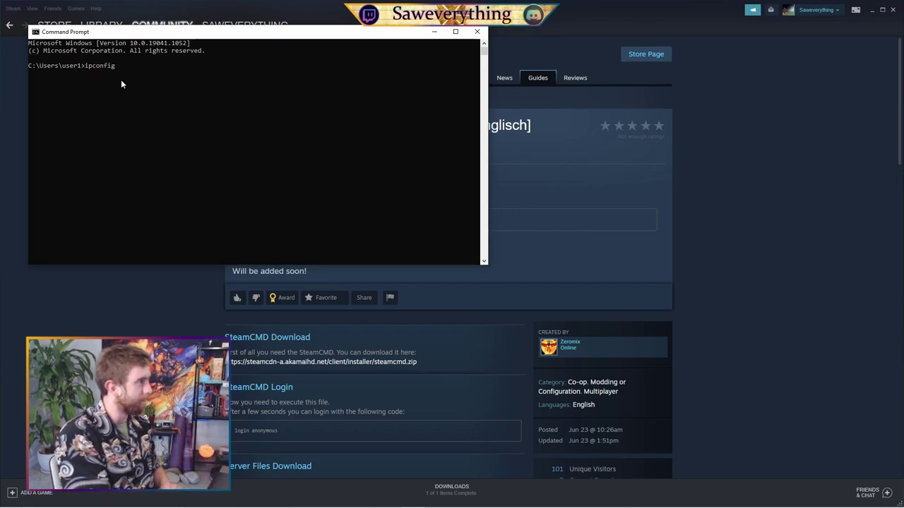
key(Return)
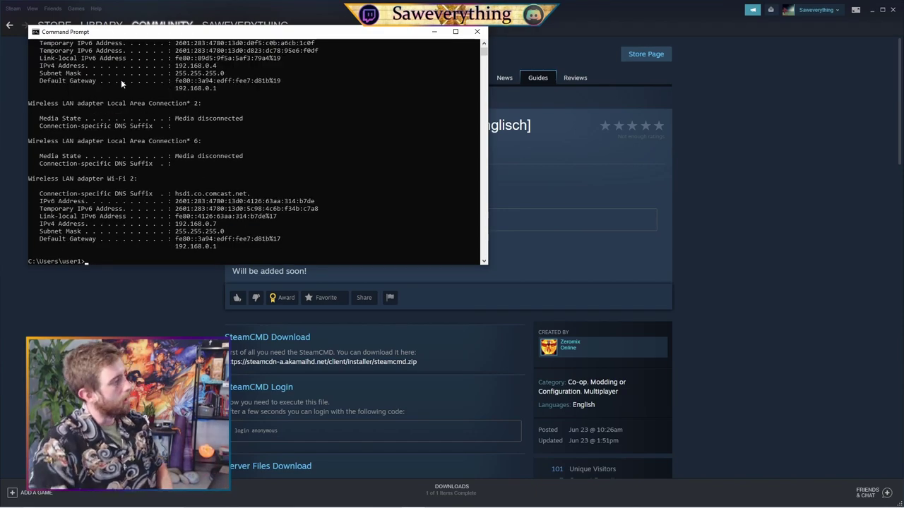
- Copy the Ethernet adapter's IPv4 default gateway address from the ipconfig output and minimize Command Prompt
scroll(304, 167, up, 5)
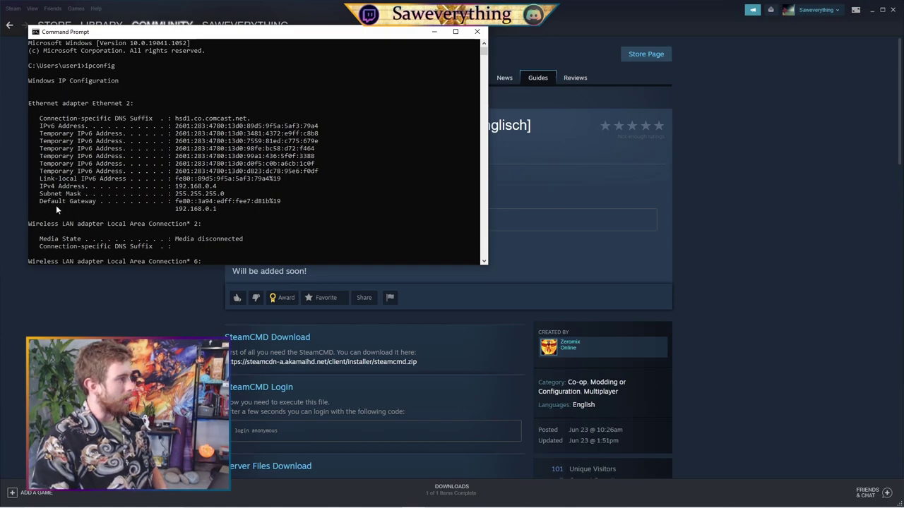
drag(176, 209, 214, 213)
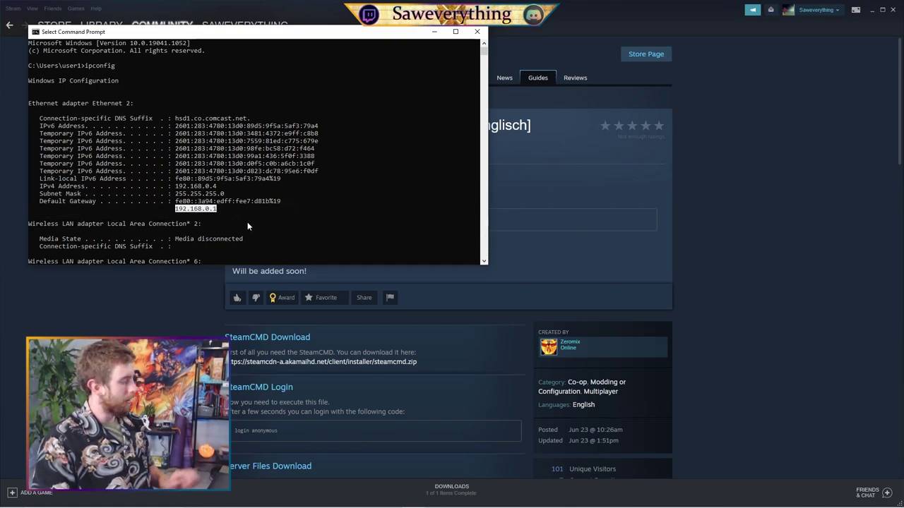
key(ctrl+c)
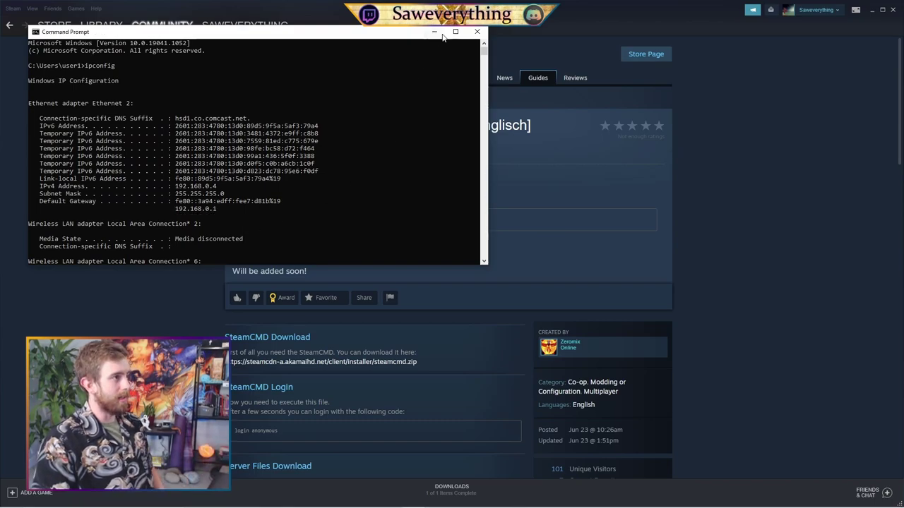
click(433, 31)
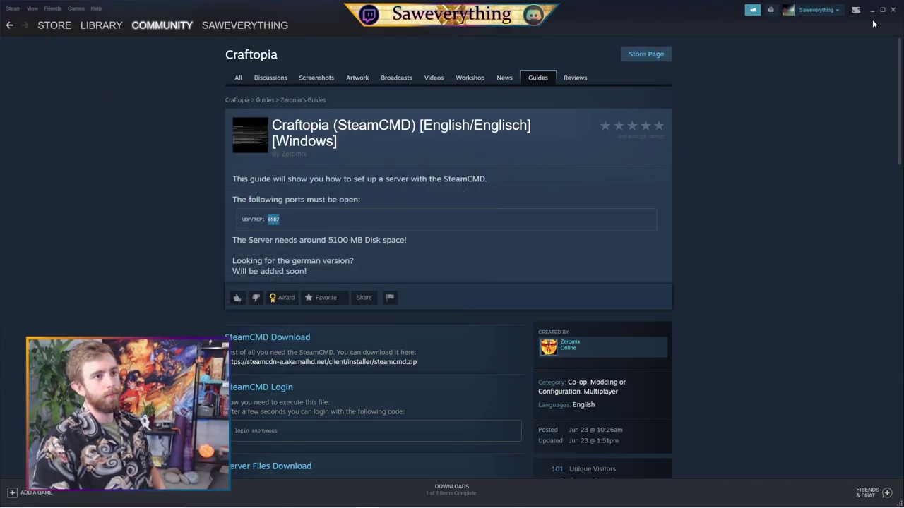
- Switch to Chrome, go to the router's address 192.168.0.1, and sign in with the saved credentials
mouse_move(189, 504)
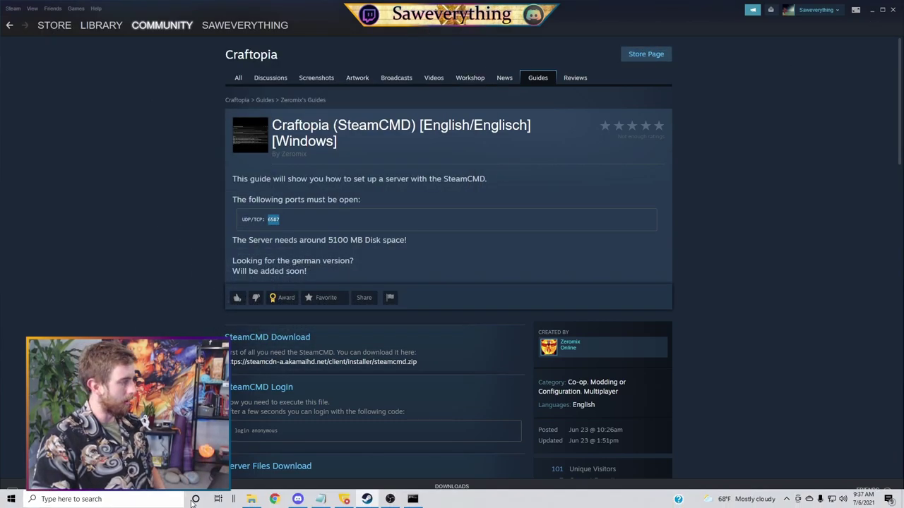
click(275, 500)
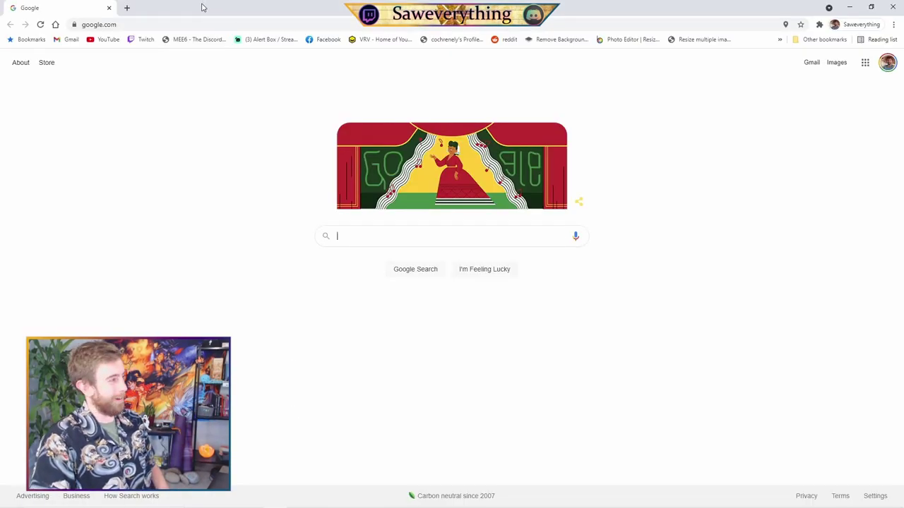
click(158, 25)
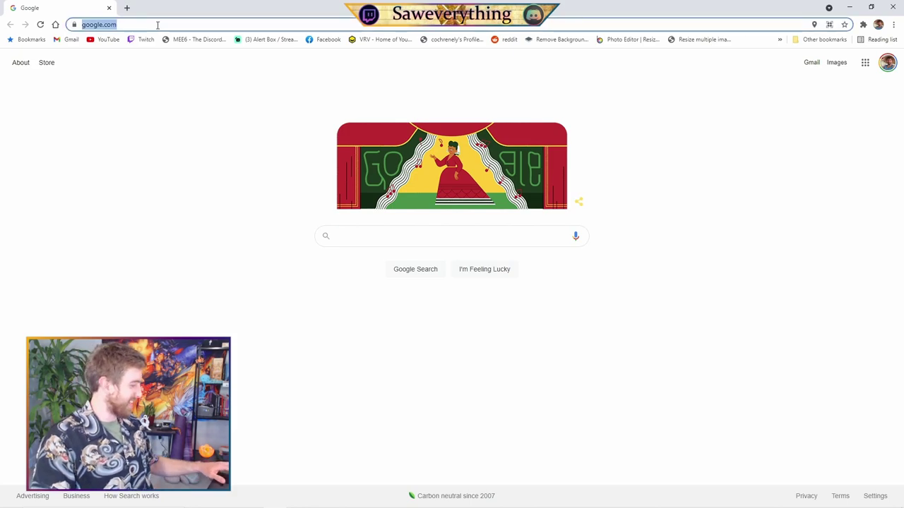
text(192.168.0.1)
key(Return)
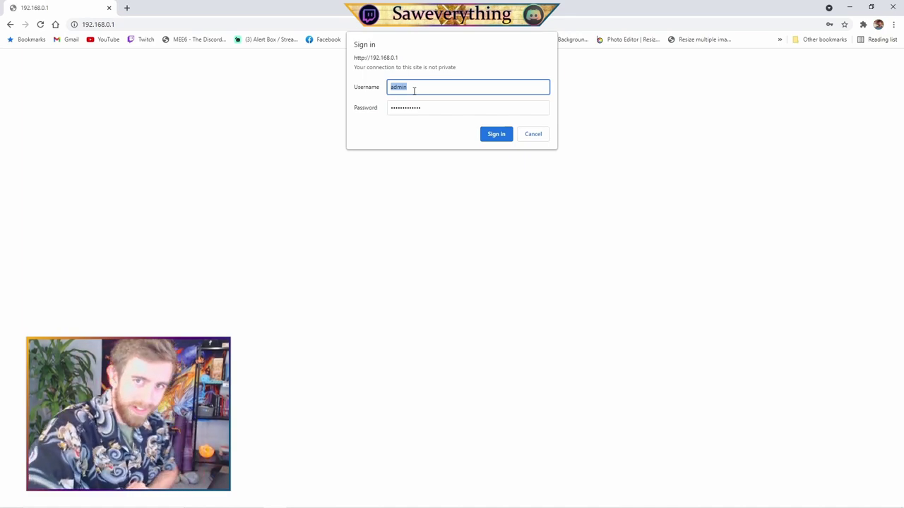
click(498, 134)
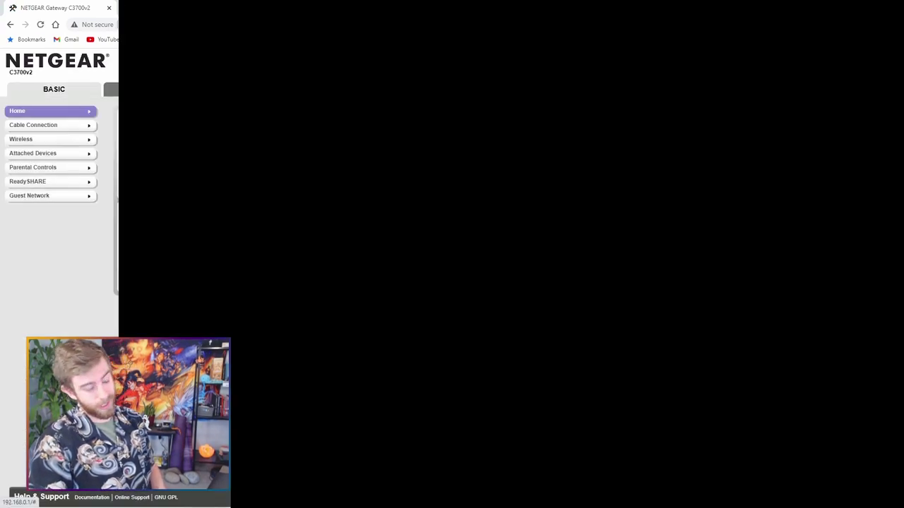
- Open the router's Port Forwarding / Port Triggering settings in its advanced setup
click(142, 89)
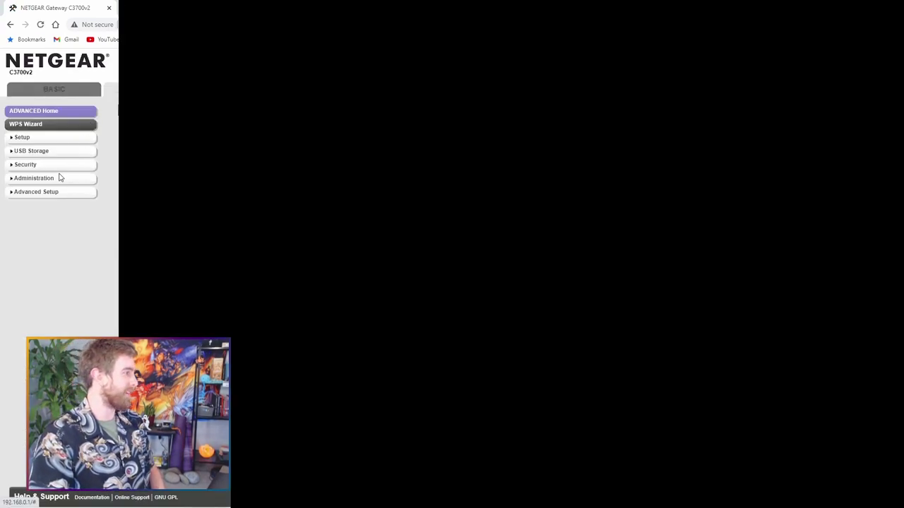
click(32, 195)
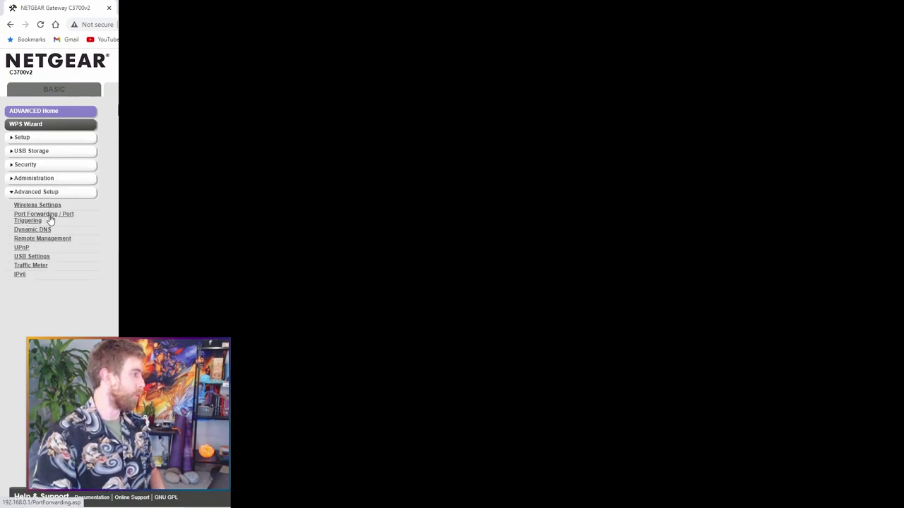
click(50, 221)
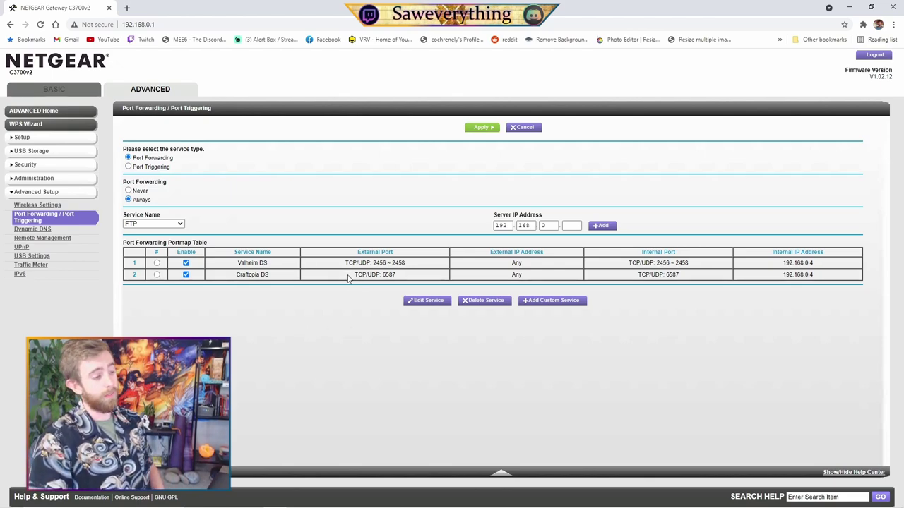
- Add a custom port forwarding service named Craftopia DS with the TCP/UDP service type
click(549, 301)
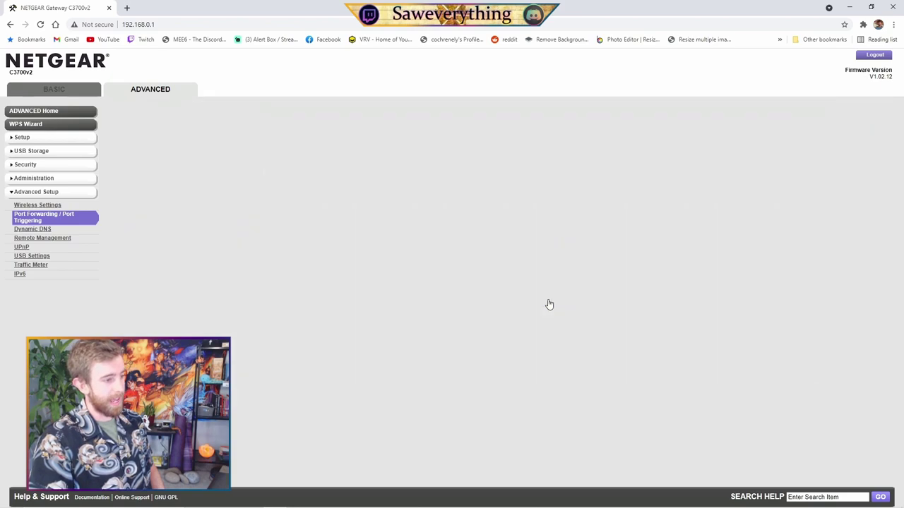
click(427, 152)
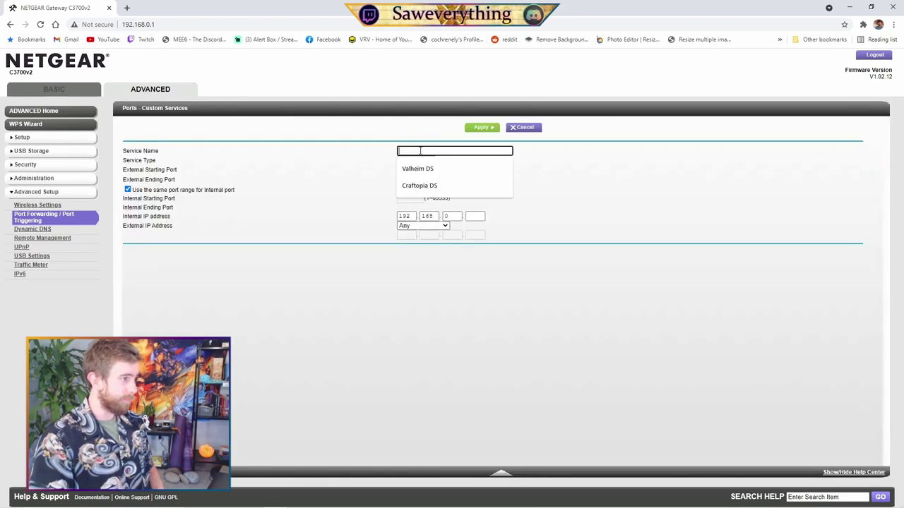
click(448, 186)
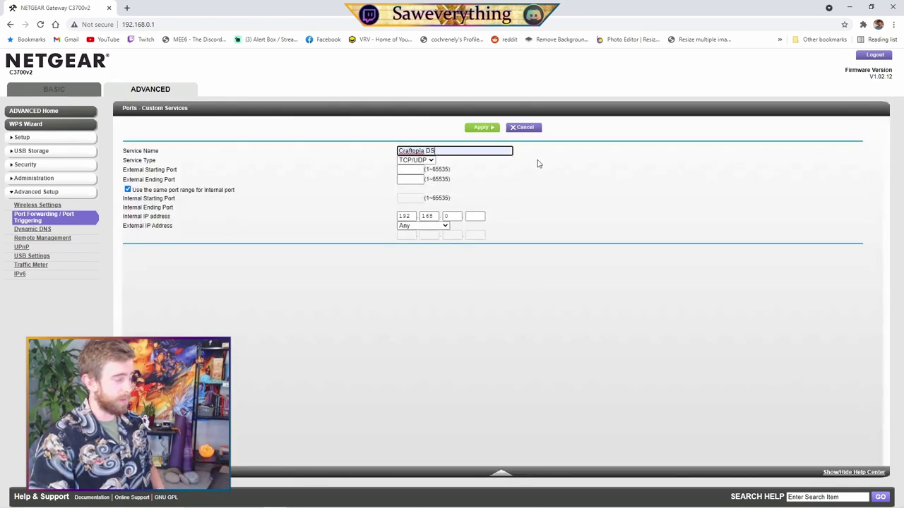
click(425, 162)
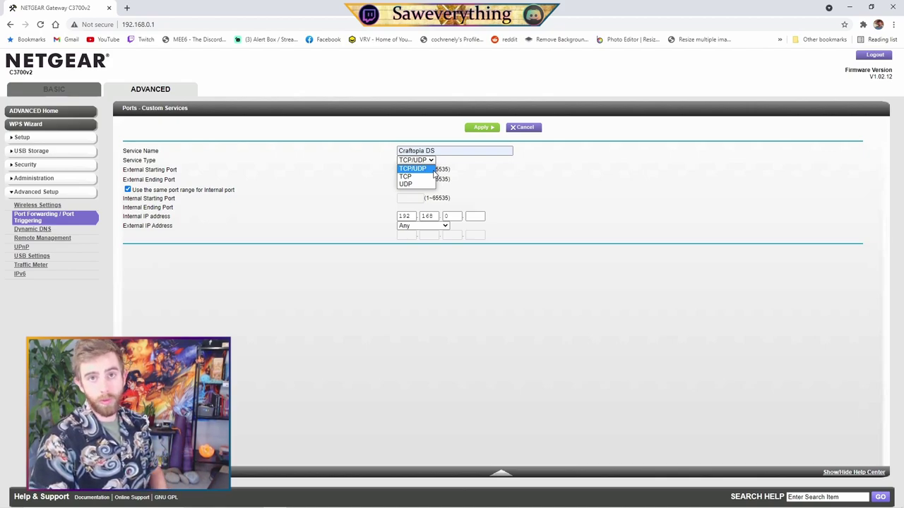
click(523, 224)
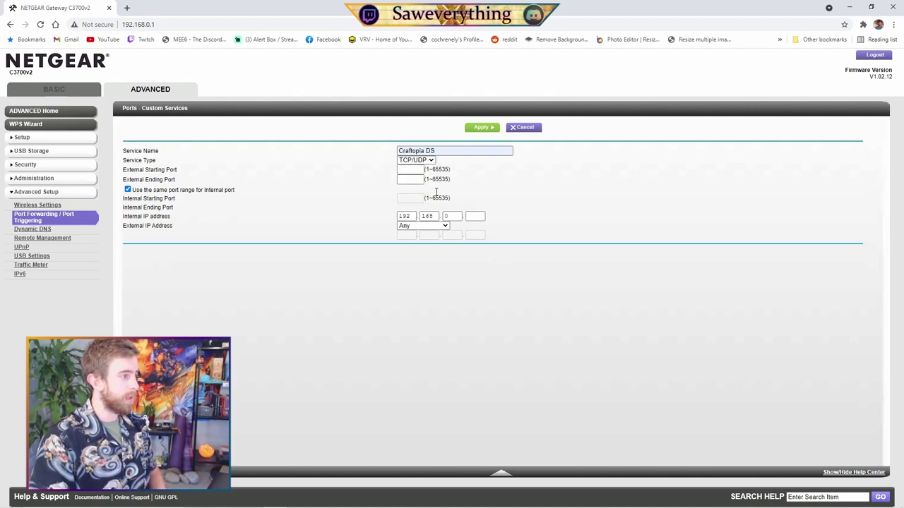
- Set both the external starting port and the external ending port of the Craftopia DS service to 6587
click(412, 170)
click(428, 204)
click(411, 180)
click(429, 212)
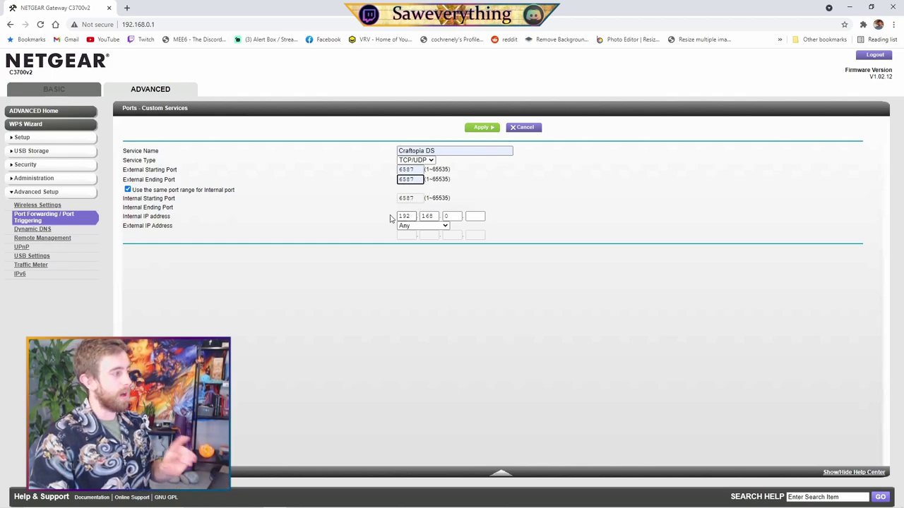
- Look up the computer's IPv4 address in Command Prompt, complete the internal IP address as 192.168.0.4, and discard the custom service form
click(480, 215)
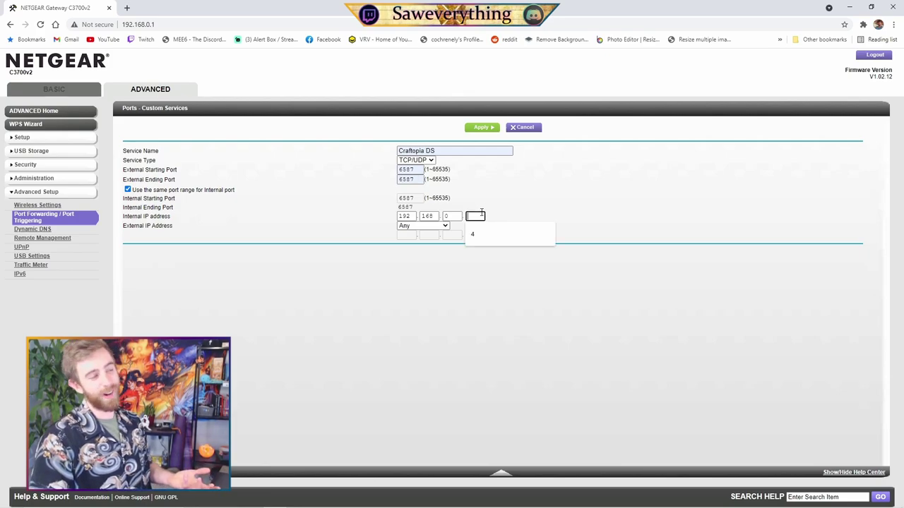
click(414, 329)
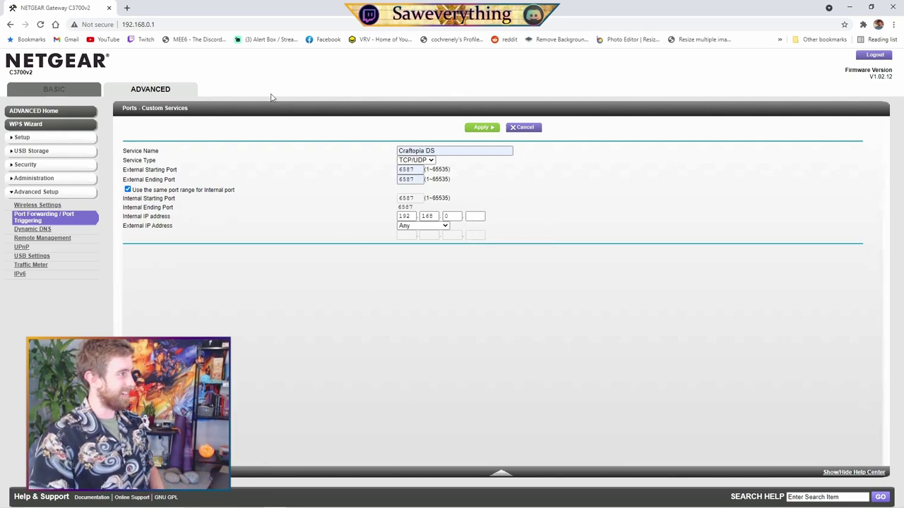
click(414, 499)
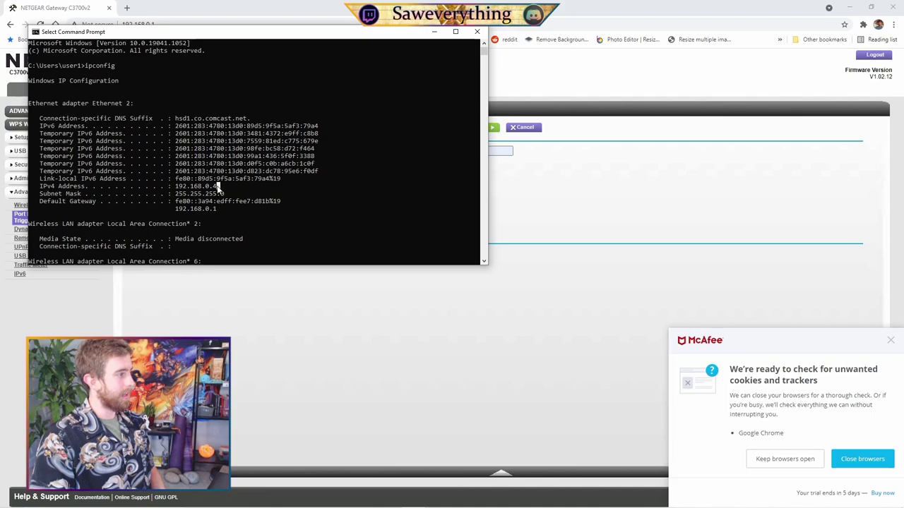
click(476, 32)
click(475, 216)
text(4)
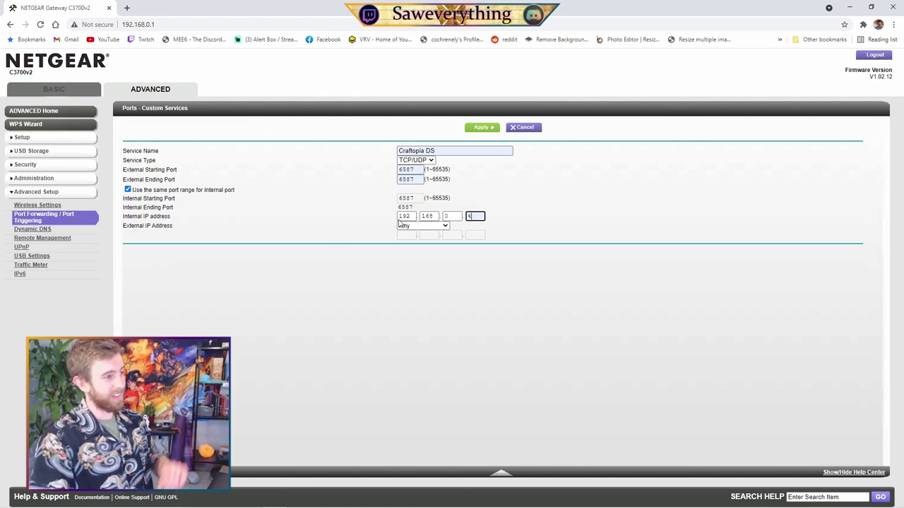
click(531, 129)
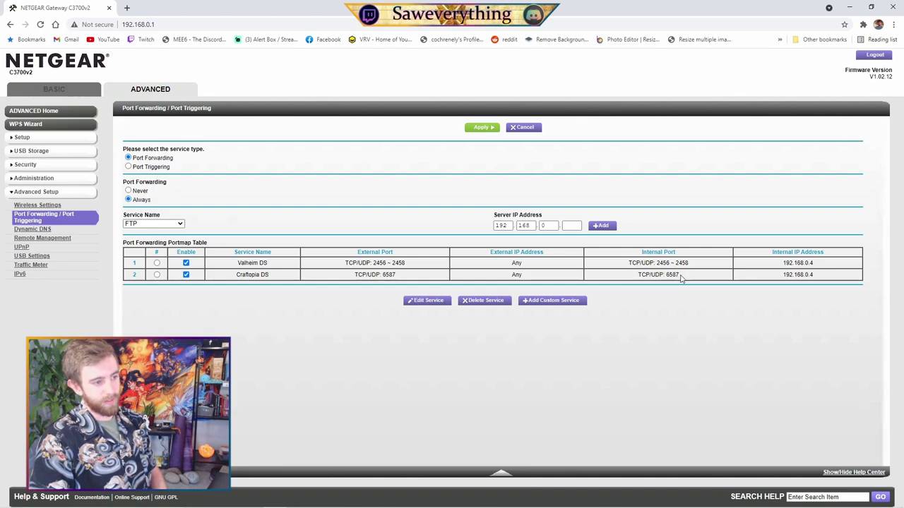
- Check the Craftopia DS entry's internal IP address, log out of the router's configuration page and close the browser
drag(782, 276, 848, 275)
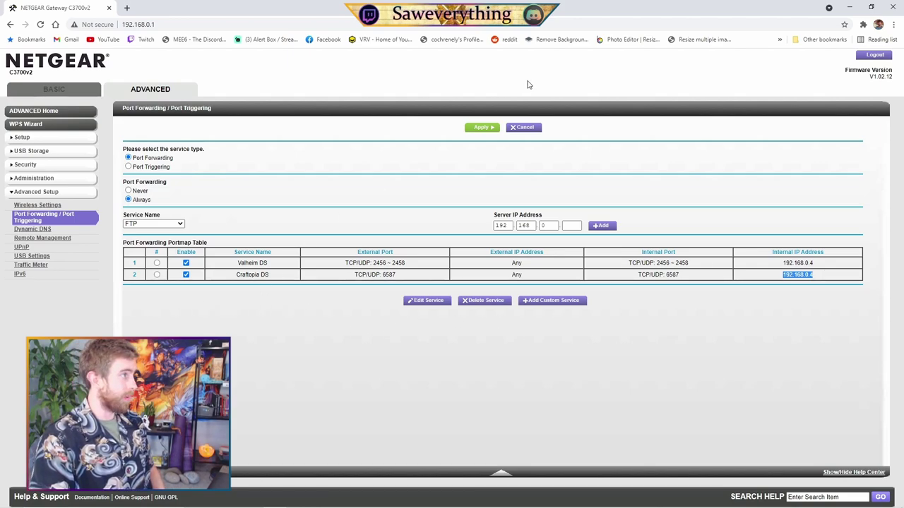
click(874, 55)
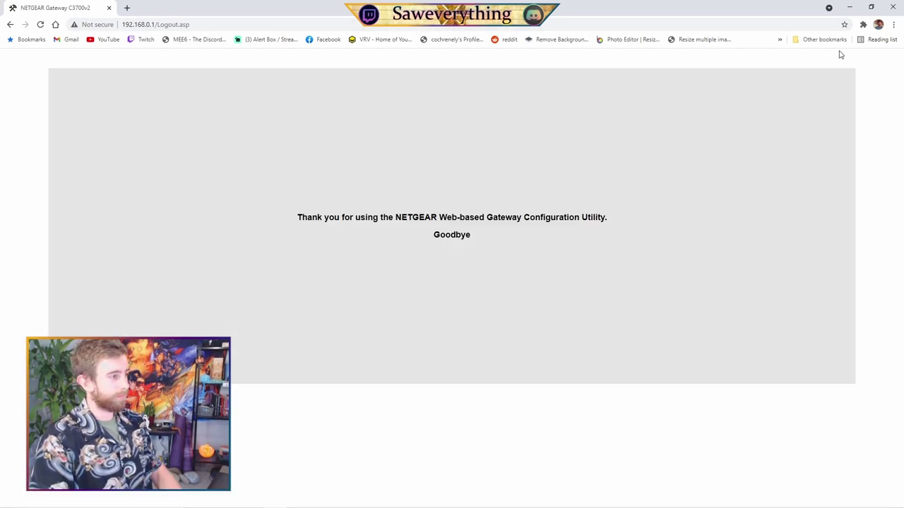
click(892, 7)
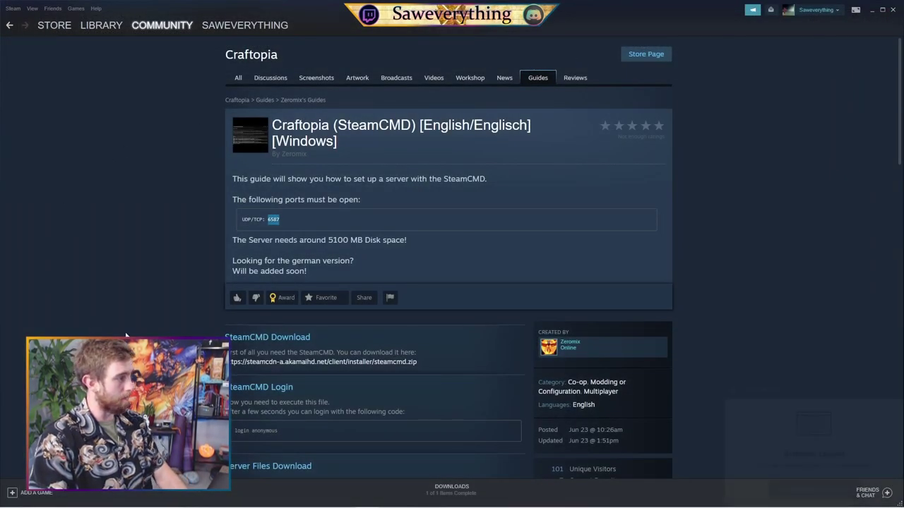
- Review the Steam guide's sections on SteamCMD download, running the server, server configuration, world conversion and frequently asked questions
scroll(135, 274, down, 1)
scroll(168, 247, down, 12)
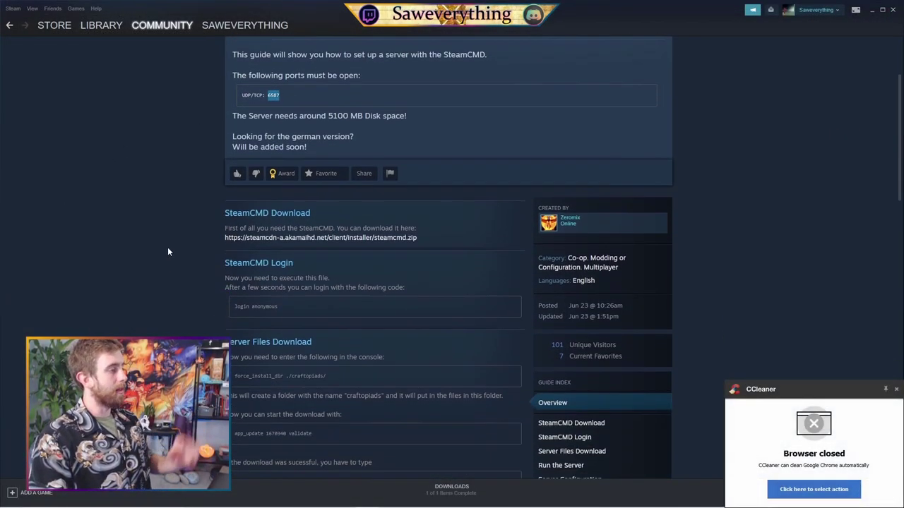
click(896, 389)
scroll(181, 250, down, 4)
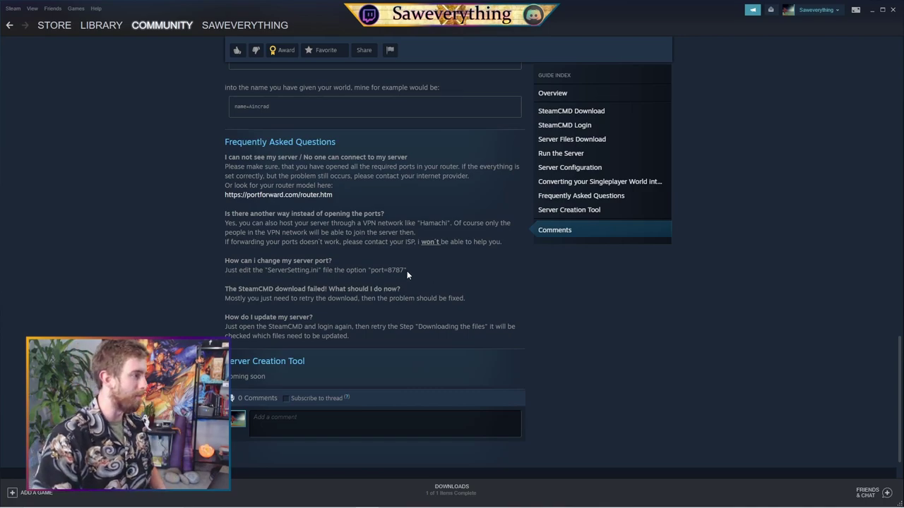
scroll(367, 262, up, 10)
scroll(367, 263, up, 3)
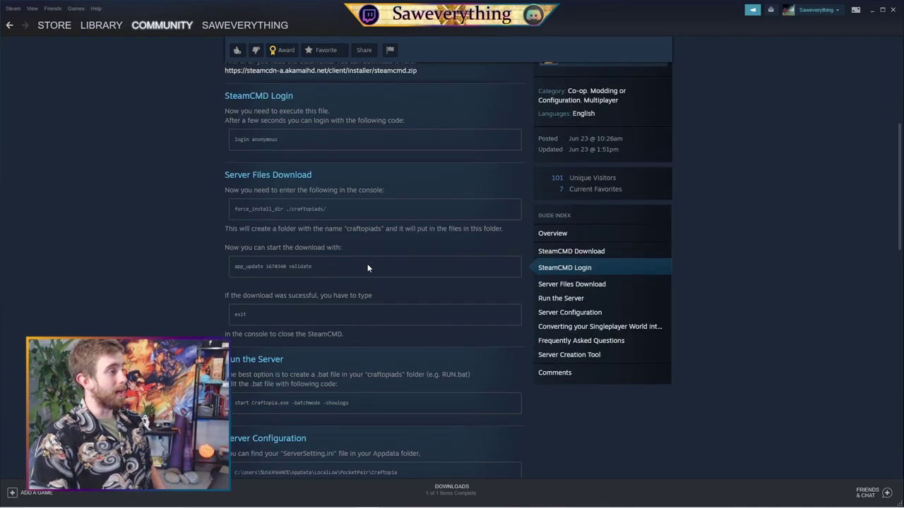
scroll(367, 264, down, 2)
scroll(367, 268, down, 1)
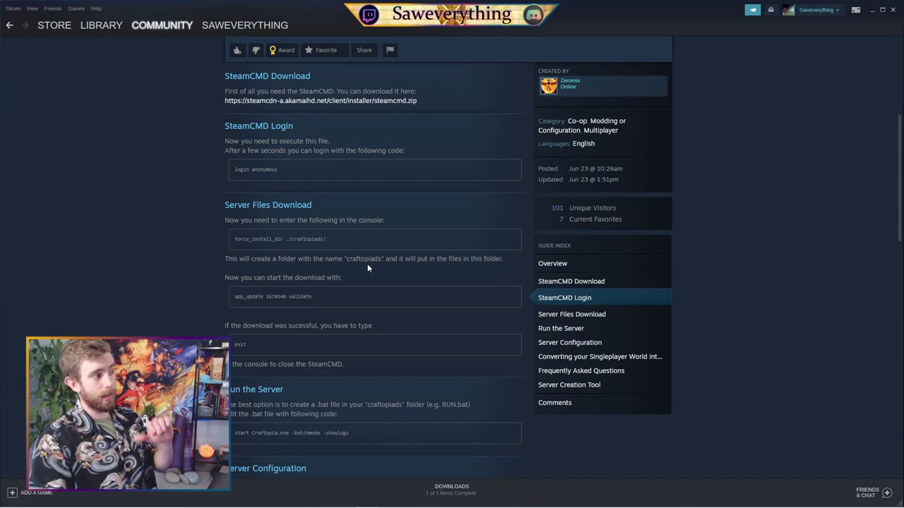
scroll(367, 267, down, 3)
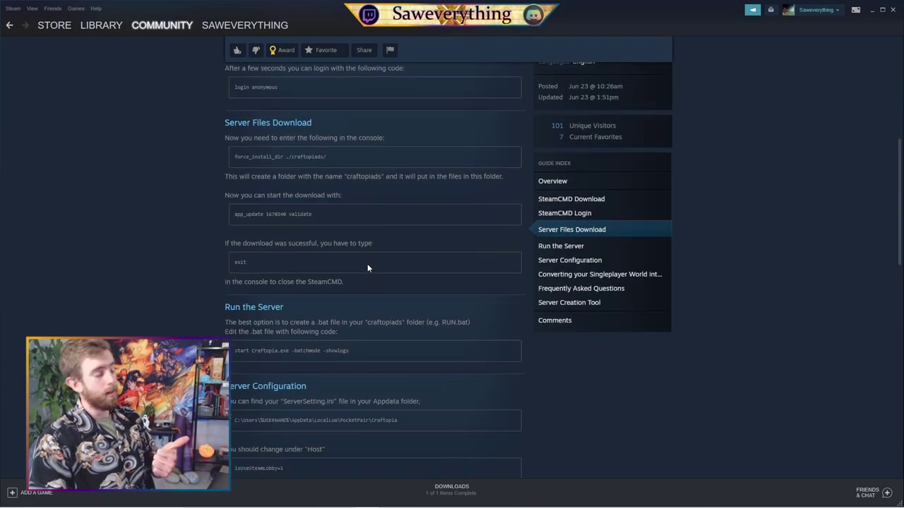
scroll(368, 267, down, 1)
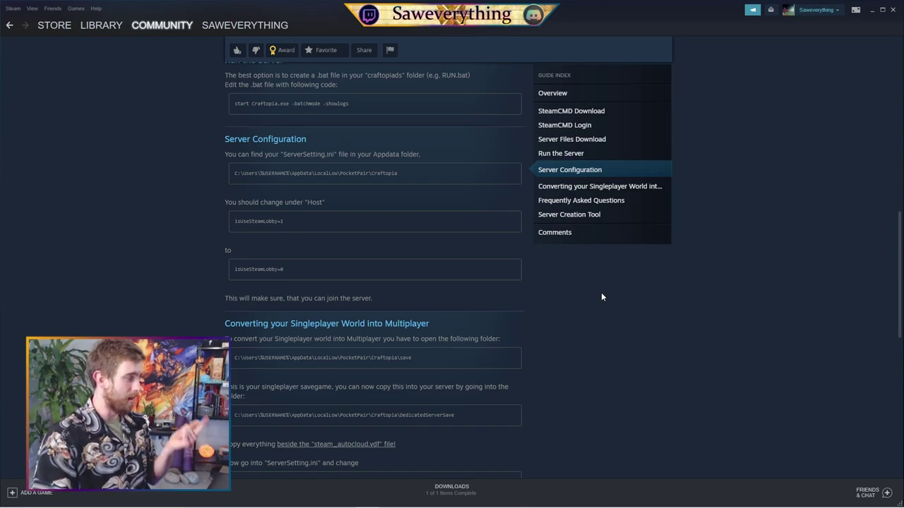
scroll(602, 296, down, 3)
scroll(602, 296, down, 1)
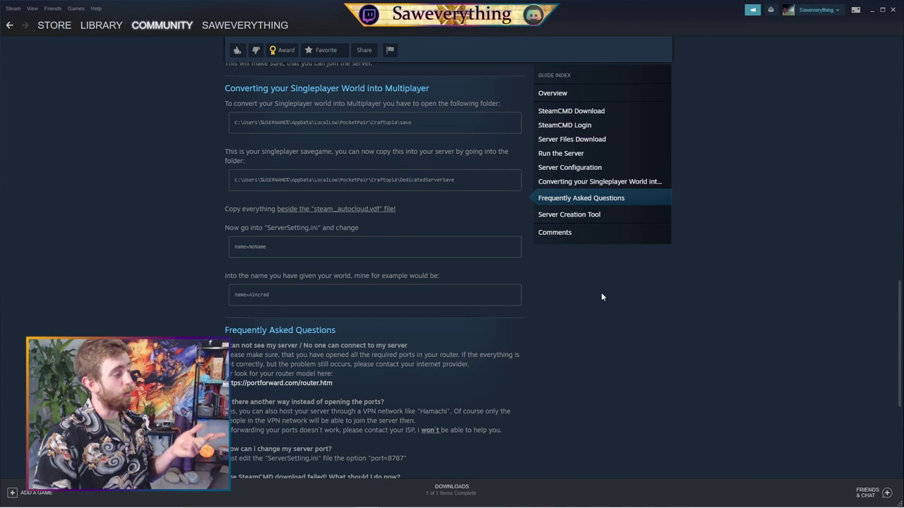
scroll(602, 296, up, 3)
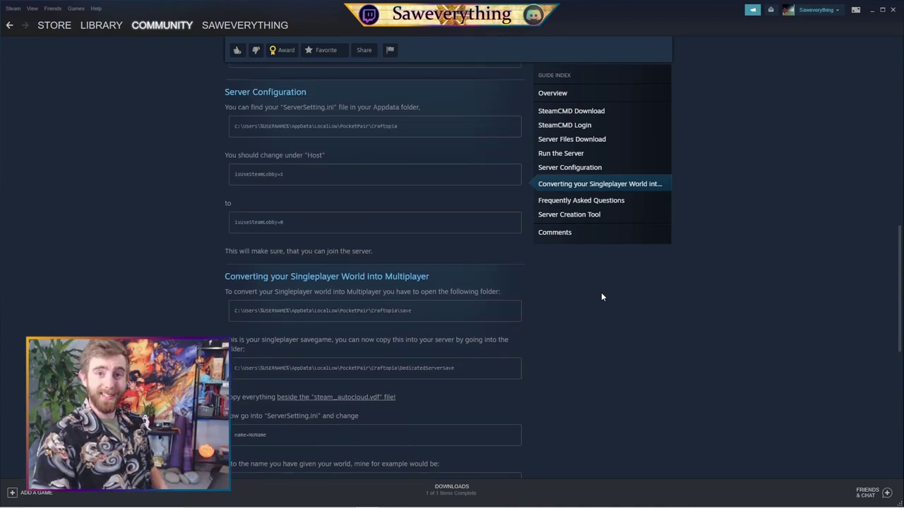
scroll(583, 263, up, 5)
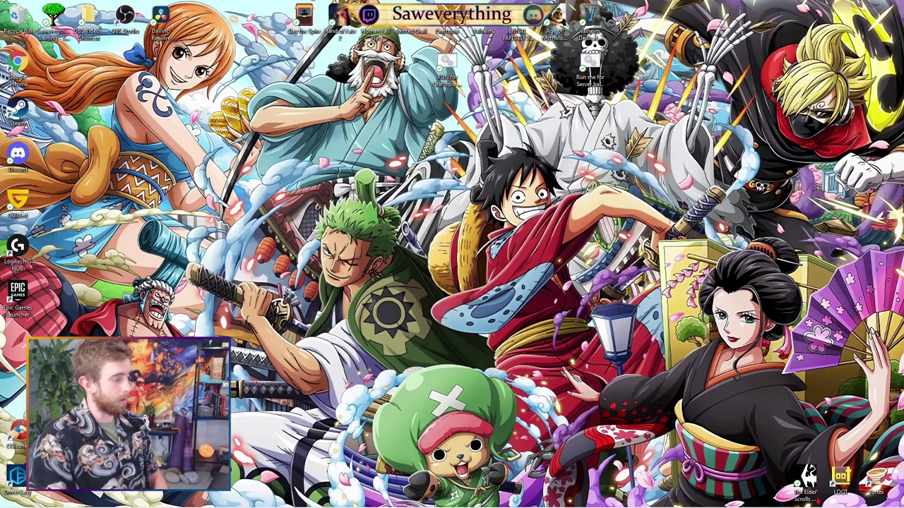
- Switch to File Explorer and open the craftopiads folder inside Craftopia Dedicated Server on the DATA (D:) drive
click(253, 500)
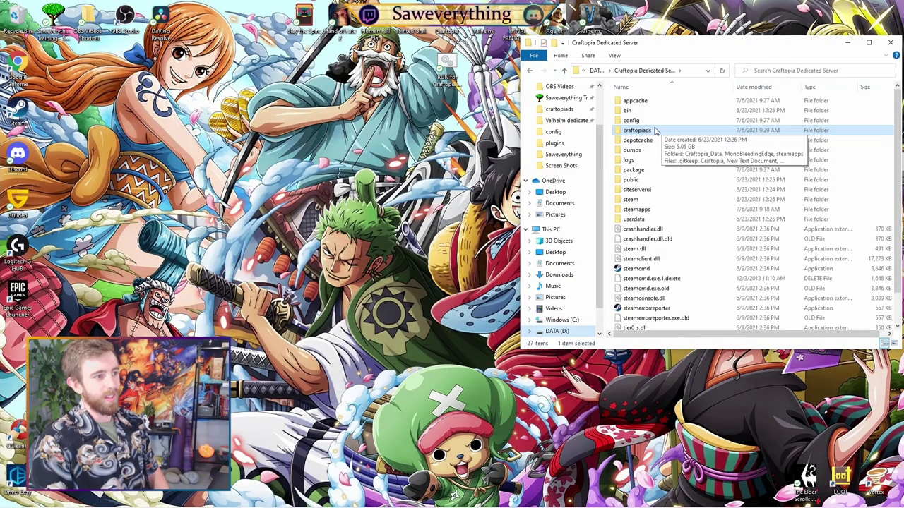
right_click(654, 130)
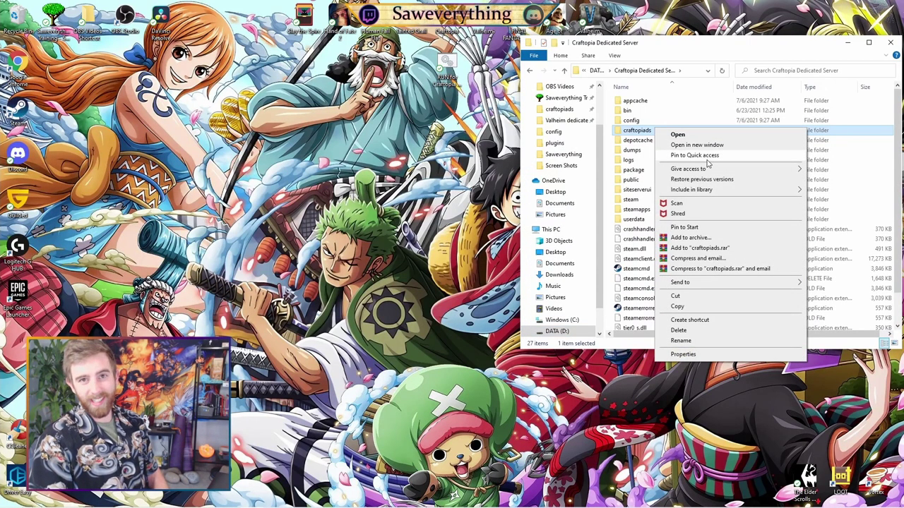
click(600, 291)
scroll(577, 303, down, 1)
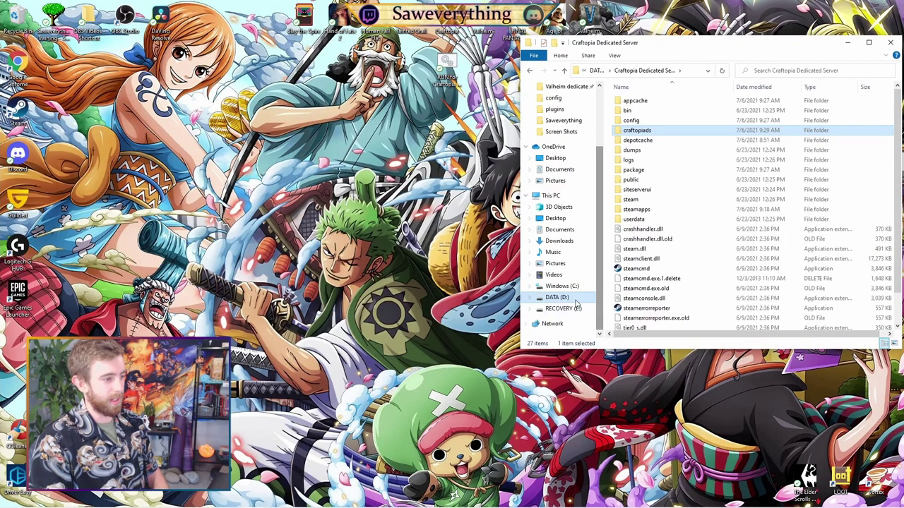
click(576, 298)
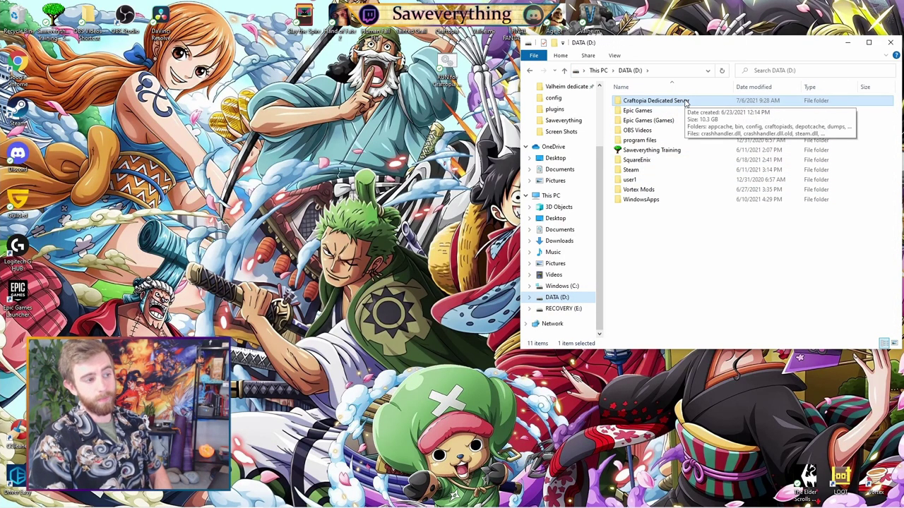
double_click(684, 104)
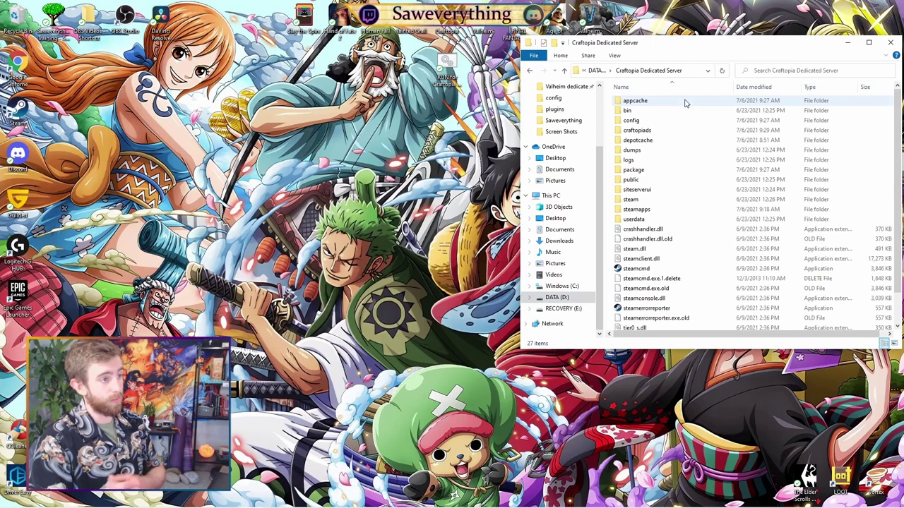
double_click(661, 132)
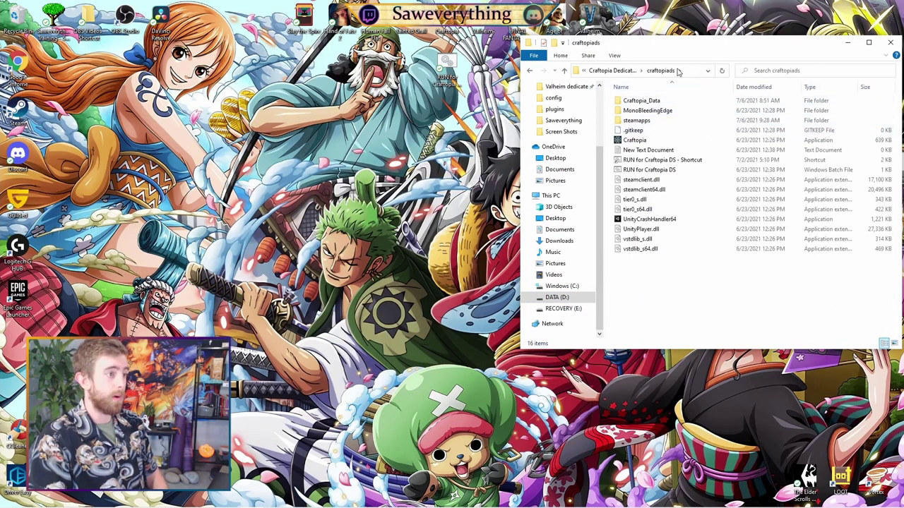